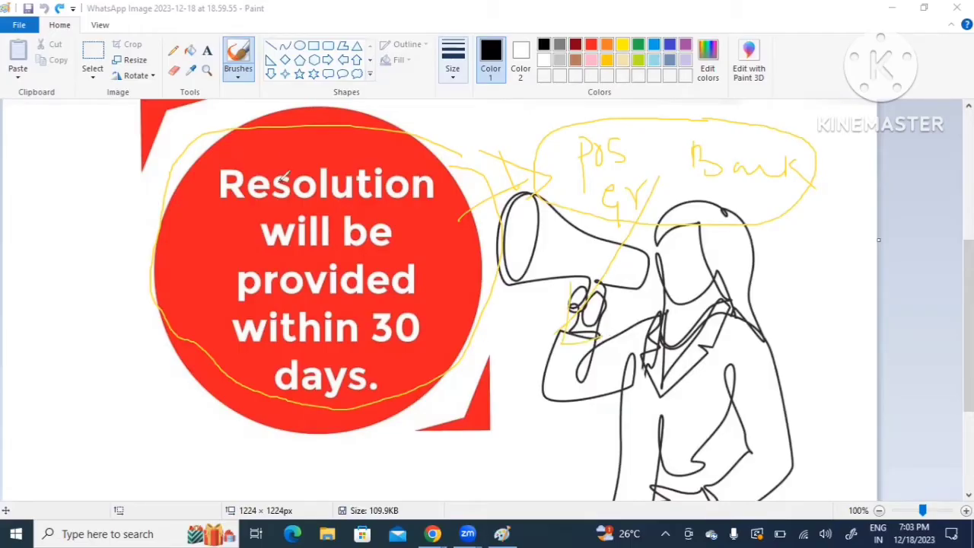
Step: Circle the red 'Resolution will be provided within 30 days' badge with yellow freehand brush strokes
left_click_drag(244, 141, 201, 406)
mouse_move(253, 428)
left_mouse_down()
mouse_move(516, 228)
mouse_move(223, 146)
left_mouse_up()
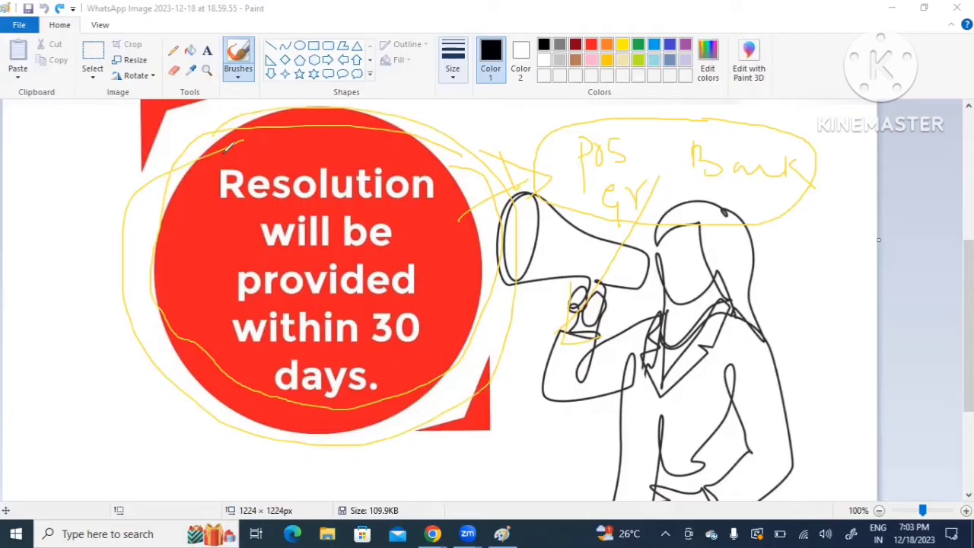
mouse_move(491, 290)
left_mouse_down()
mouse_move(540, 399)
mouse_move(567, 370)
left_mouse_up()
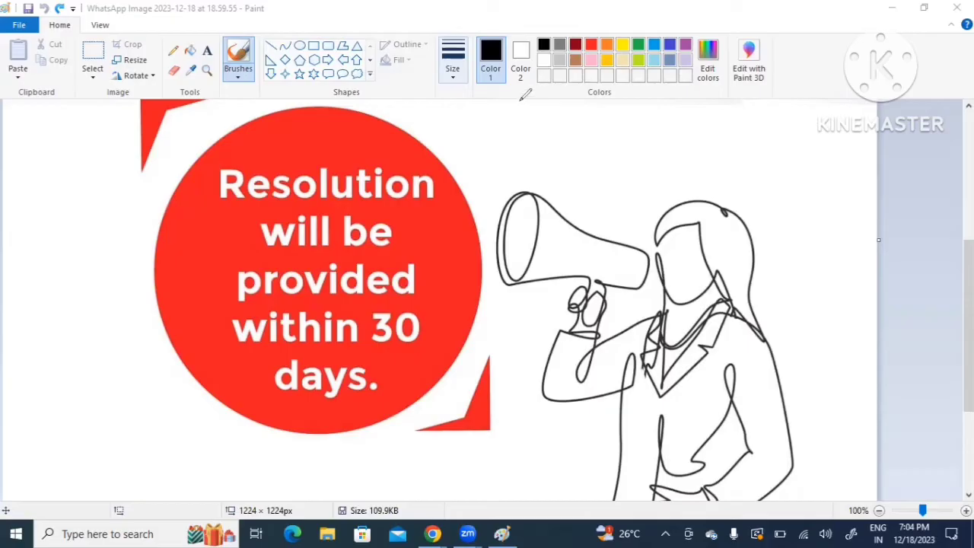
mouse_move(152, 194)
left_mouse_down()
mouse_move(172, 242)
mouse_move(242, 213)
left_mouse_up()
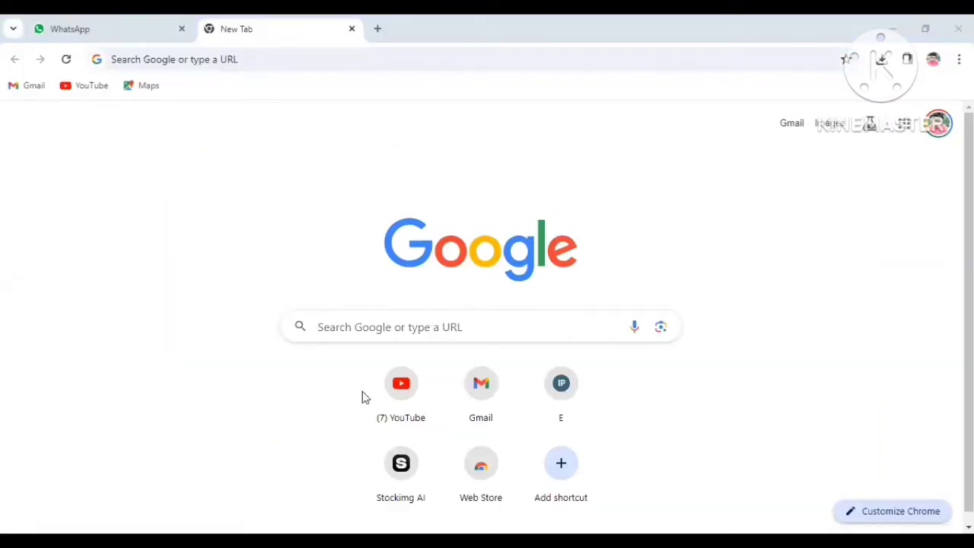
Step: Search Google for cpgrams portal and open the CPGRAMS-Home result
left_click(457, 332)
type("cpgrams portal")
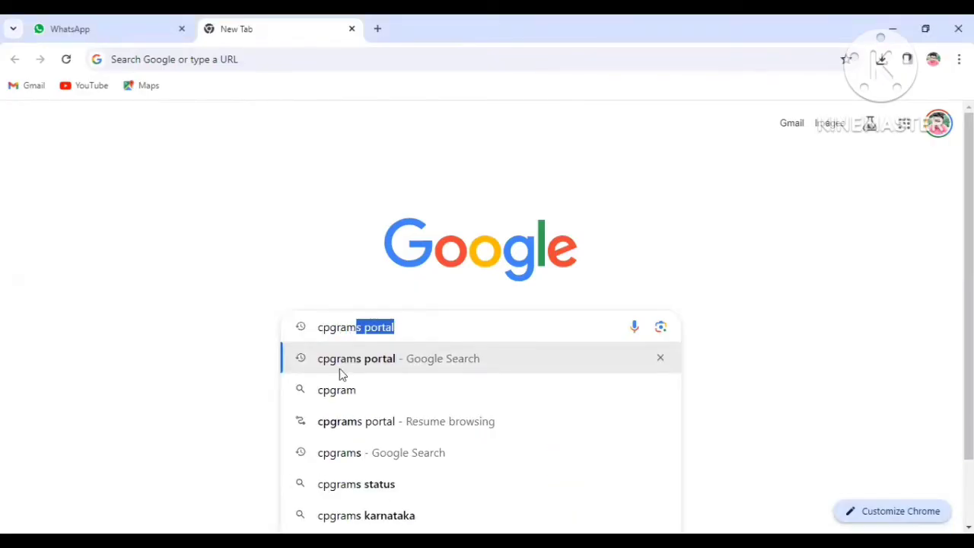
left_click(369, 364)
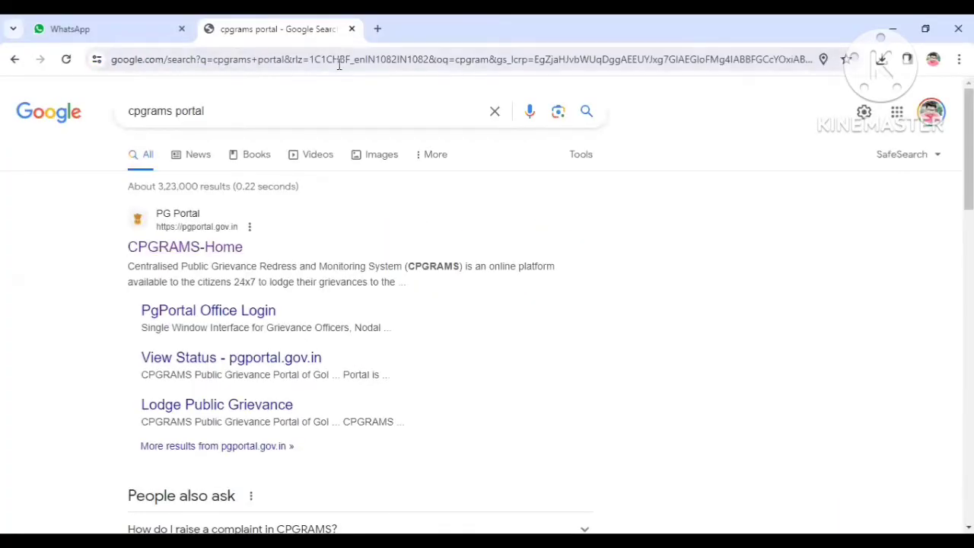
left_click(196, 251)
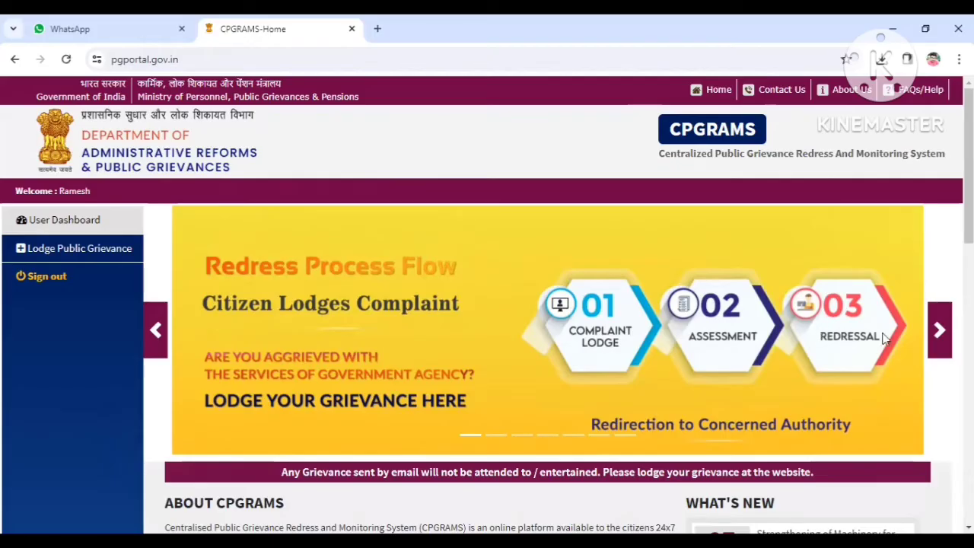
Step: Browse the portal home page banner slides and surrounding content
left_click(941, 331)
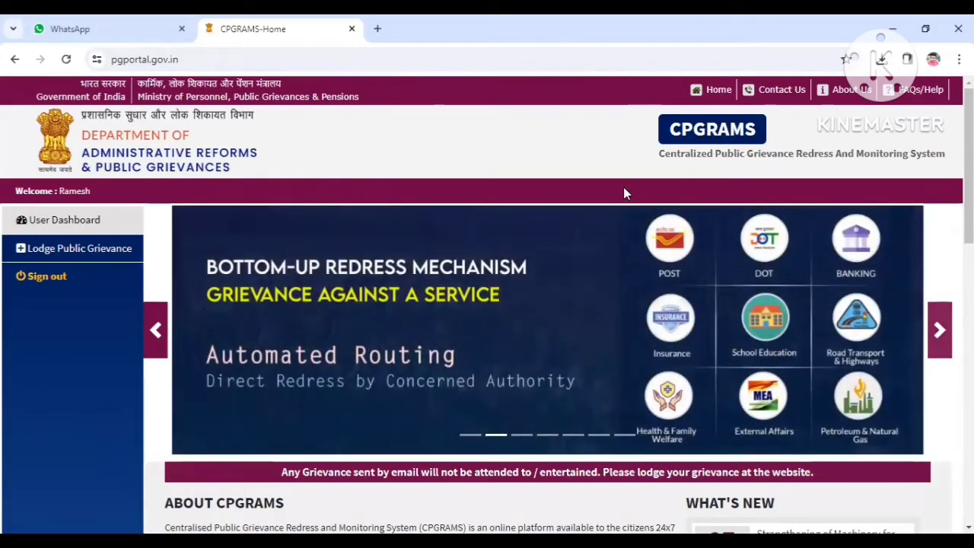
scroll(661, 296, "down", 2)
scroll(685, 217, "up", 1)
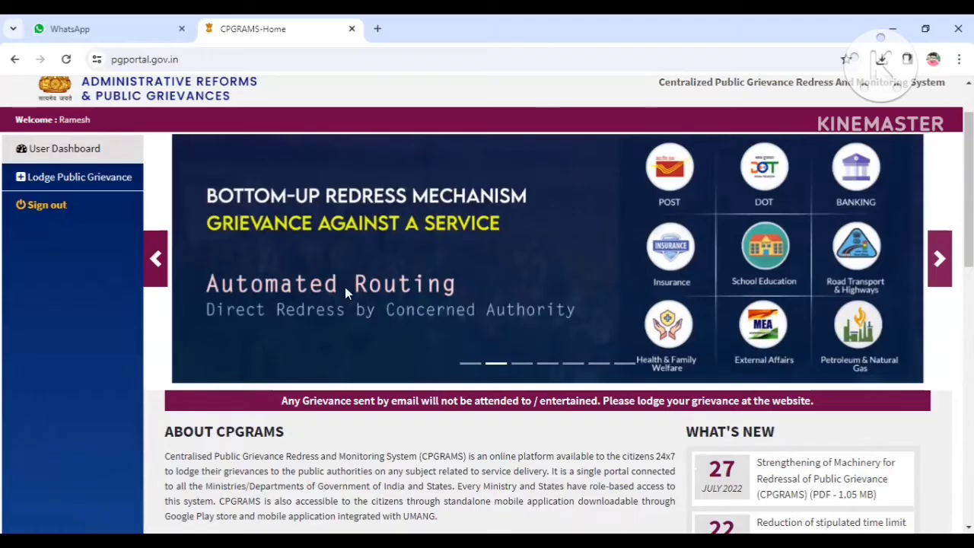
scroll(691, 361, "up", 1)
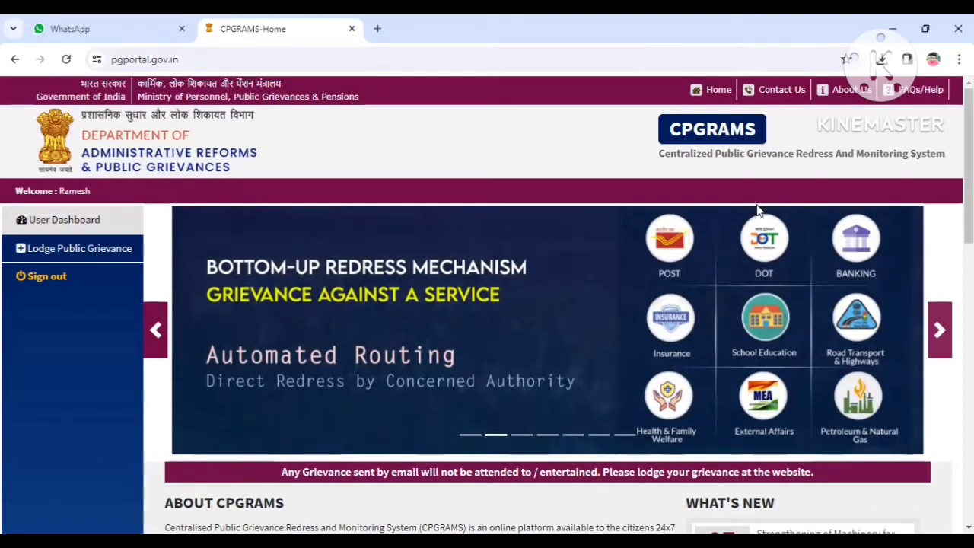
scroll(717, 269, "down", 3)
scroll(729, 346, "up", 3)
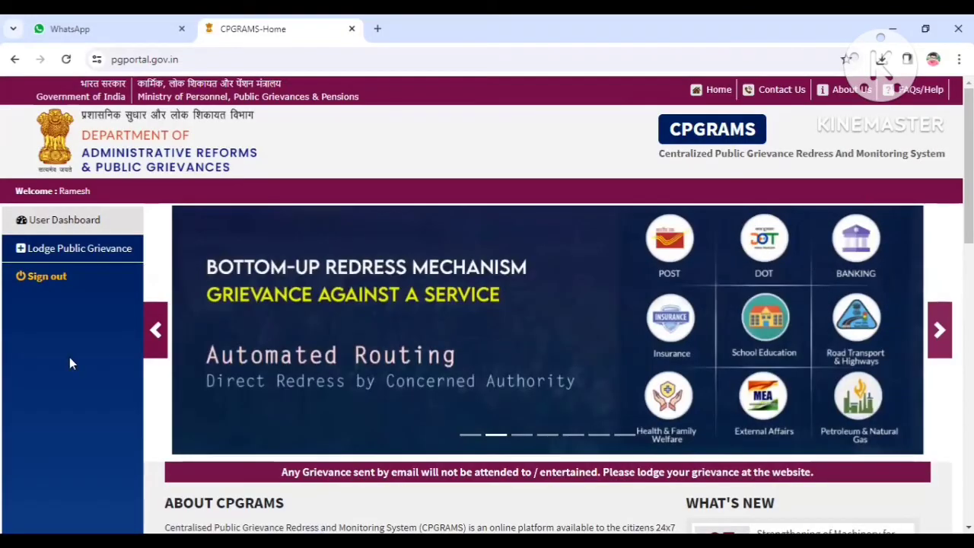
left_click(155, 330)
scroll(677, 361, "down", 1)
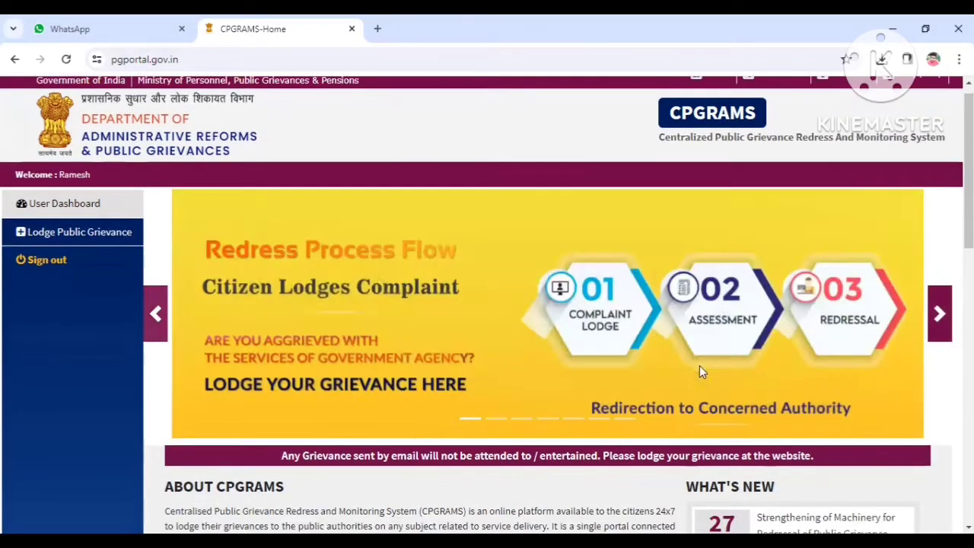
scroll(692, 372, "up", 1)
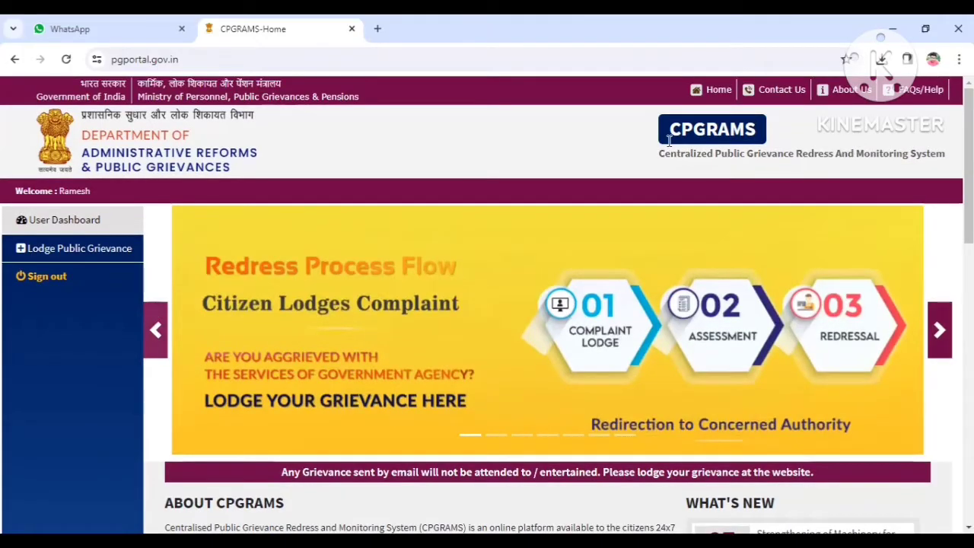
Step: Open the User Dashboard list of transactions and return to the portal home page
left_click(66, 220)
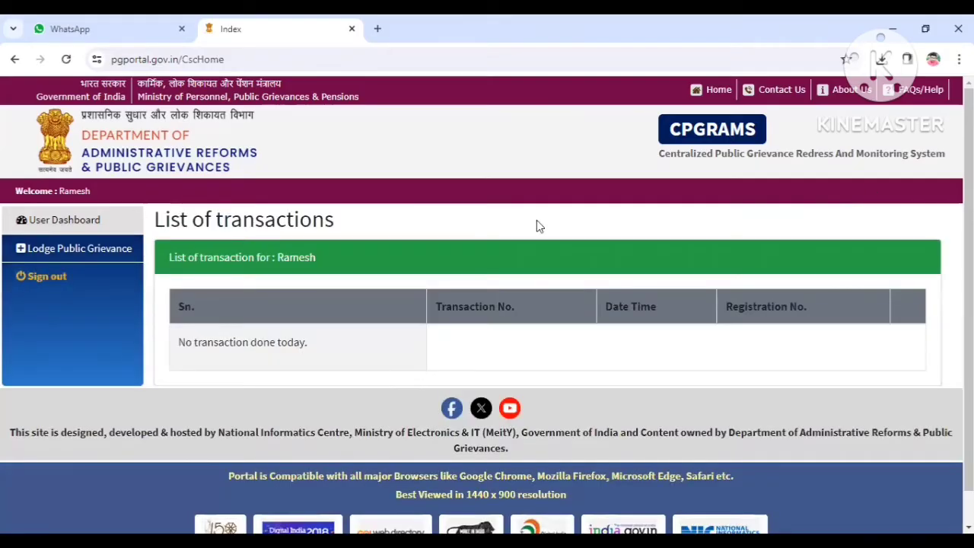
scroll(239, 353, "down", 1)
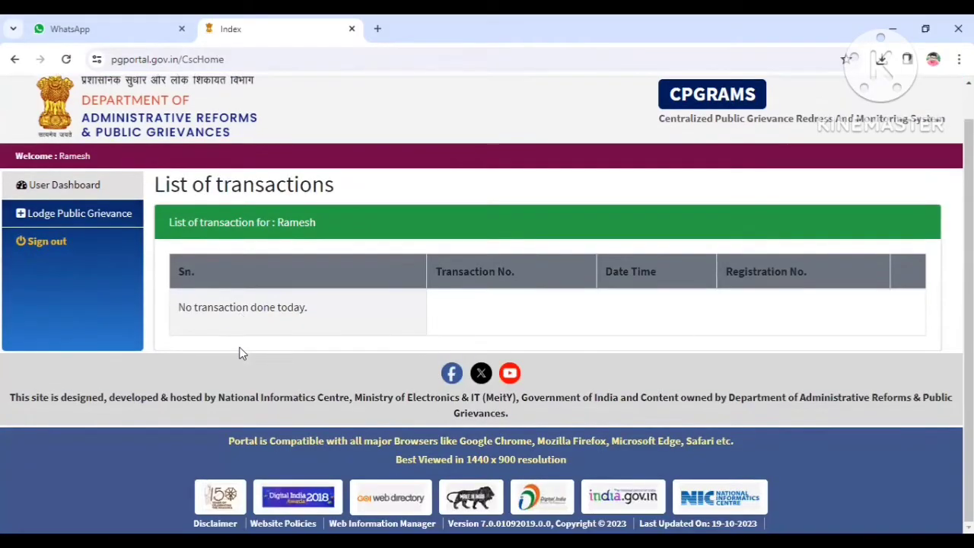
left_click(61, 158)
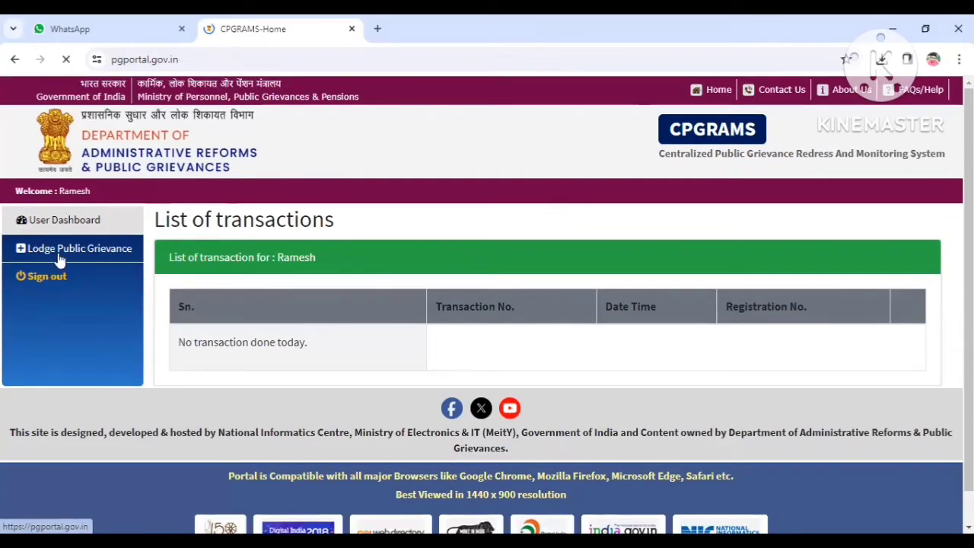
Step: Open Lodge Public Grievance and the Sign In page to view the user login form
left_click(95, 254)
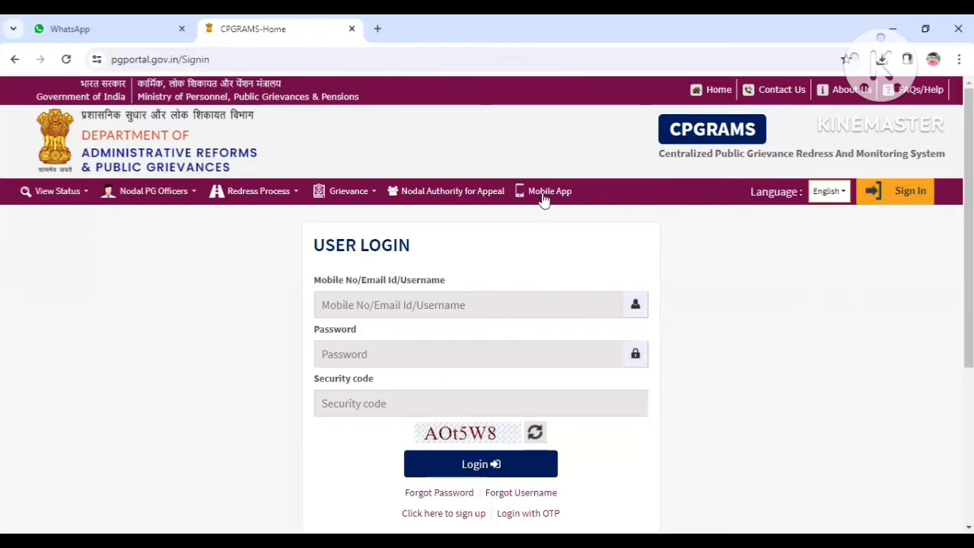
left_click(908, 195)
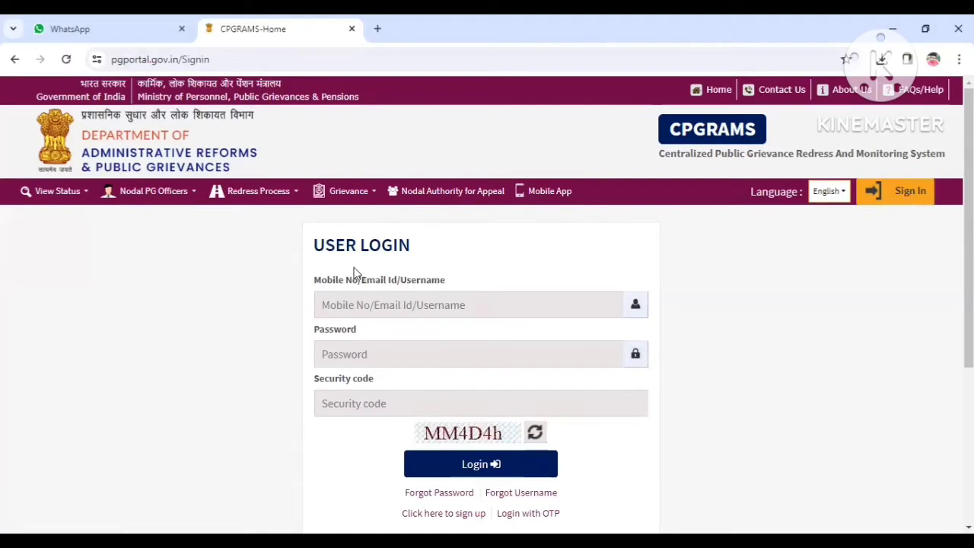
scroll(261, 307, "down", 3)
scroll(279, 322, "up", 2)
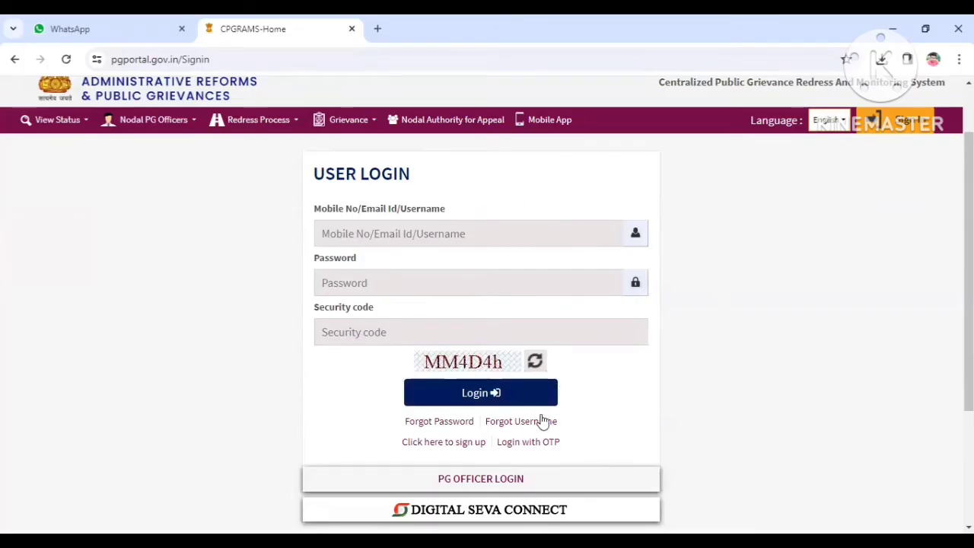
Step: Open the sign-up registration form and scroll through its fields
left_click(449, 442)
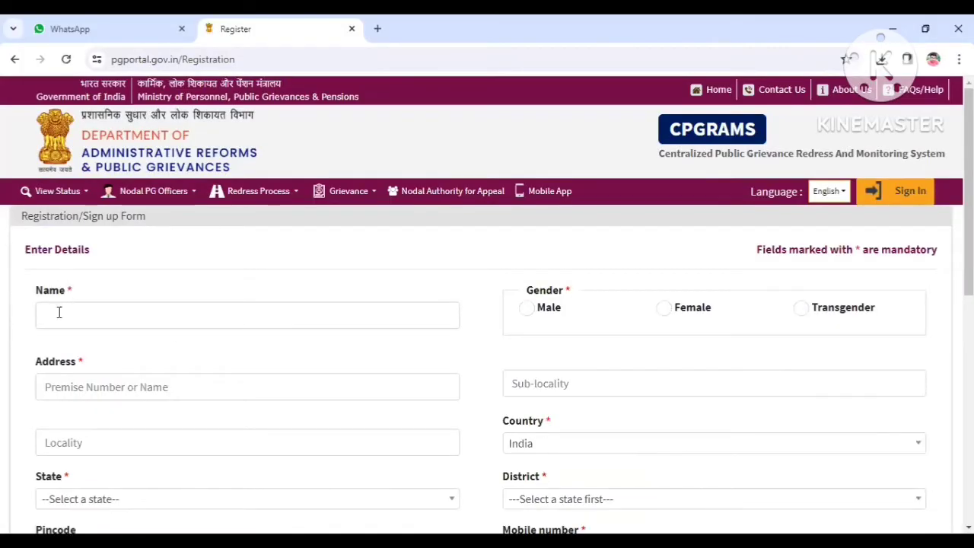
scroll(385, 324, "down", 2)
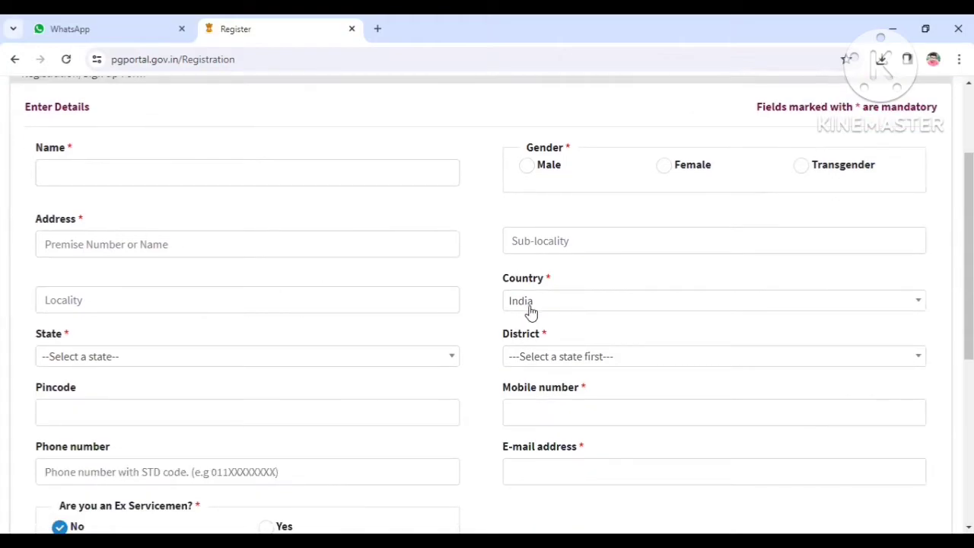
scroll(366, 395, "down", 3)
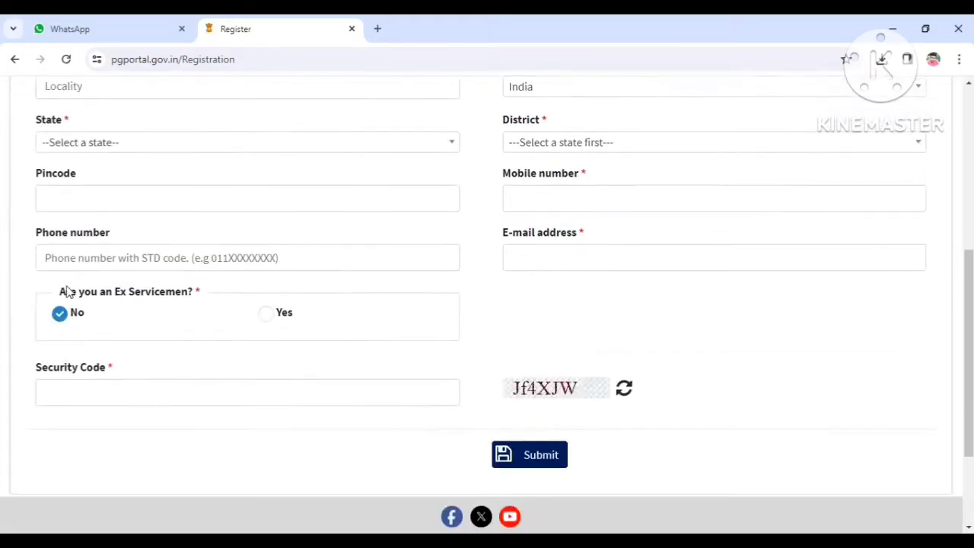
scroll(459, 389, "up", 5)
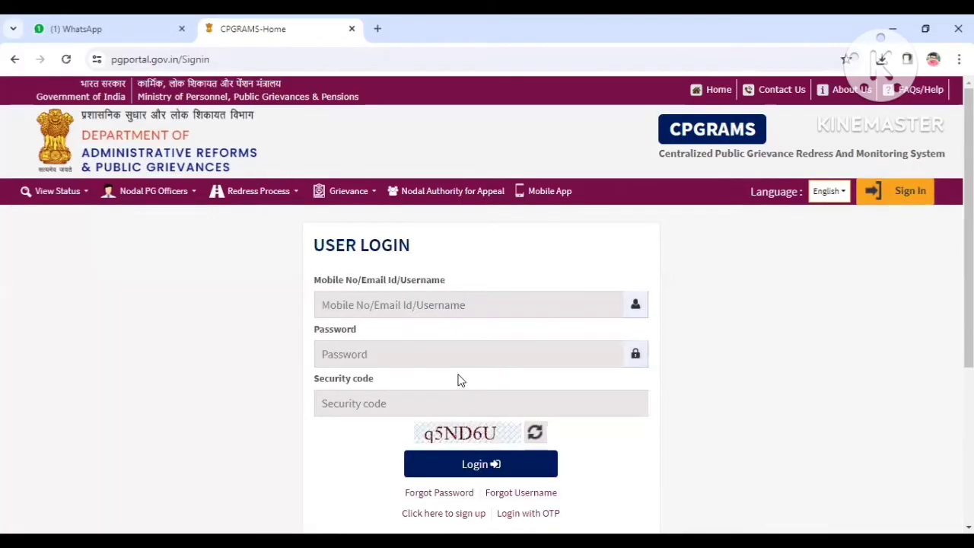
Step: Sign in to the portal through Digital Seva Connect from the login page
left_click(82, 196)
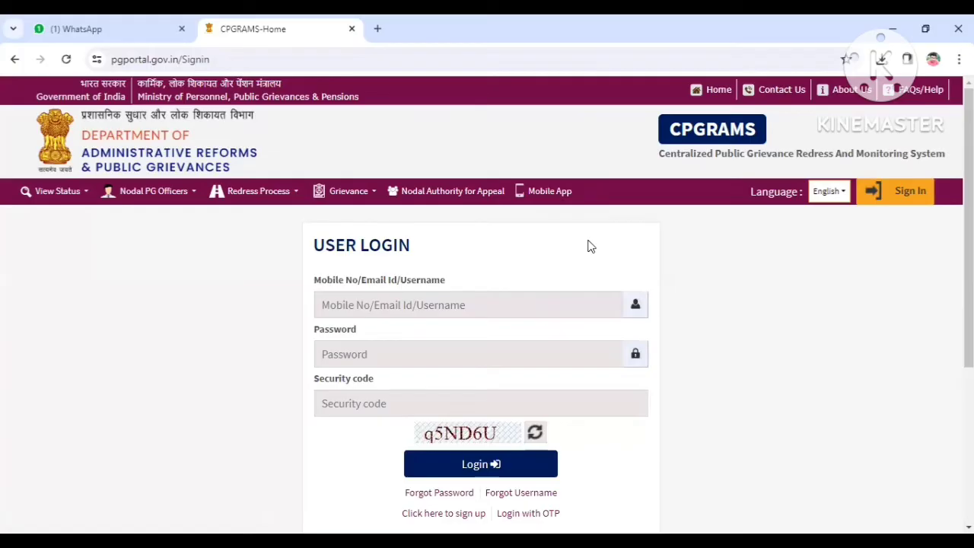
scroll(590, 248, "down", 3)
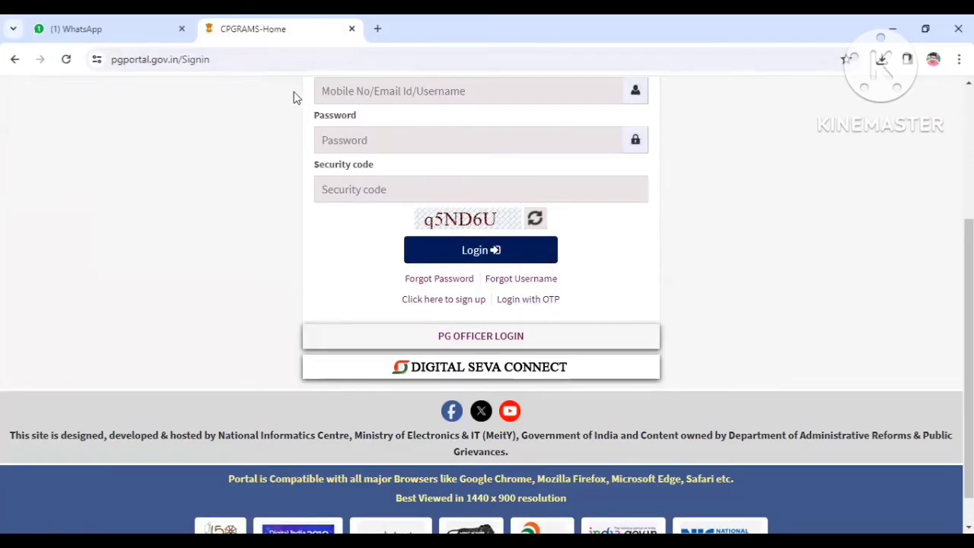
scroll(402, 256, "up", 2)
scroll(407, 253, "down", 3)
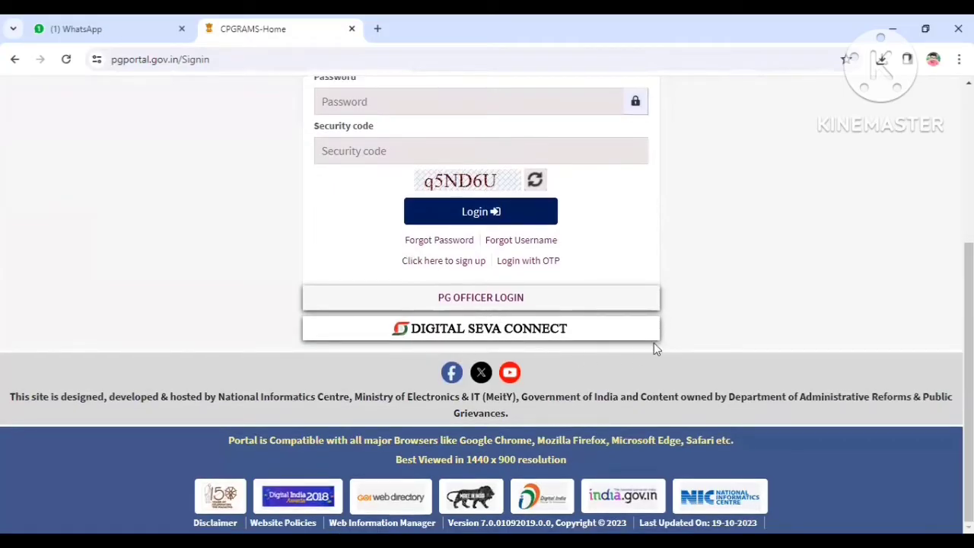
scroll(491, 276, "up", 2)
scroll(491, 288, "down", 2)
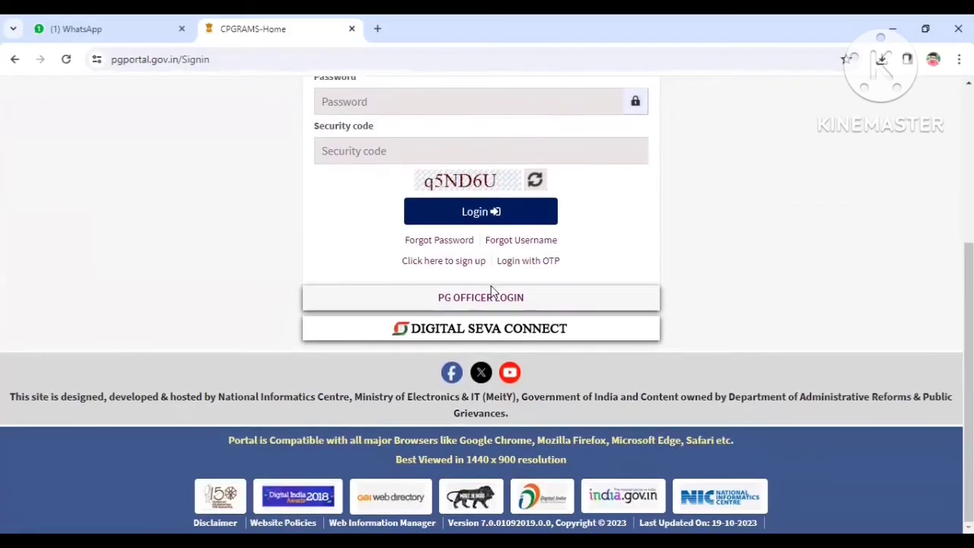
left_click(478, 334)
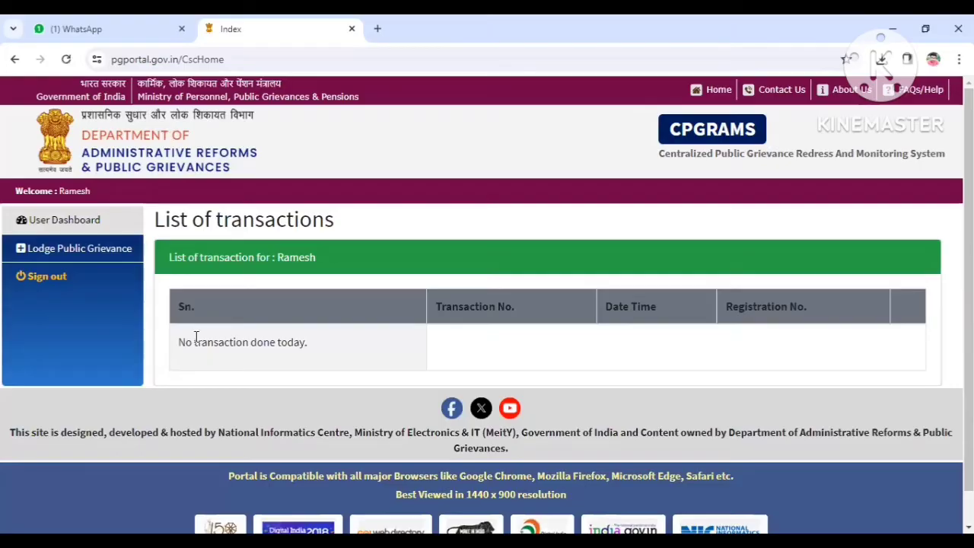
Step: Start lodging a public grievance, accept the grievance terms and conditions, and submit
left_click(108, 256)
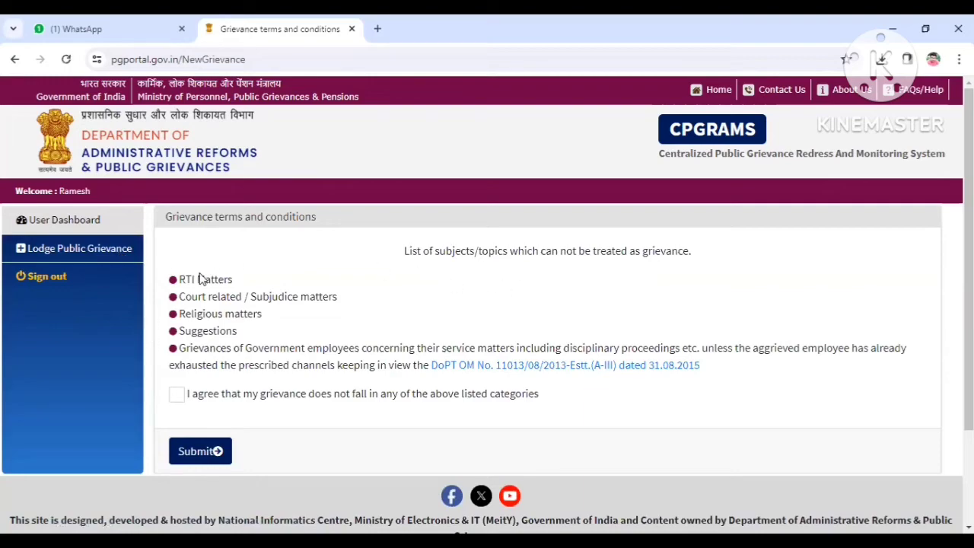
left_click(177, 398)
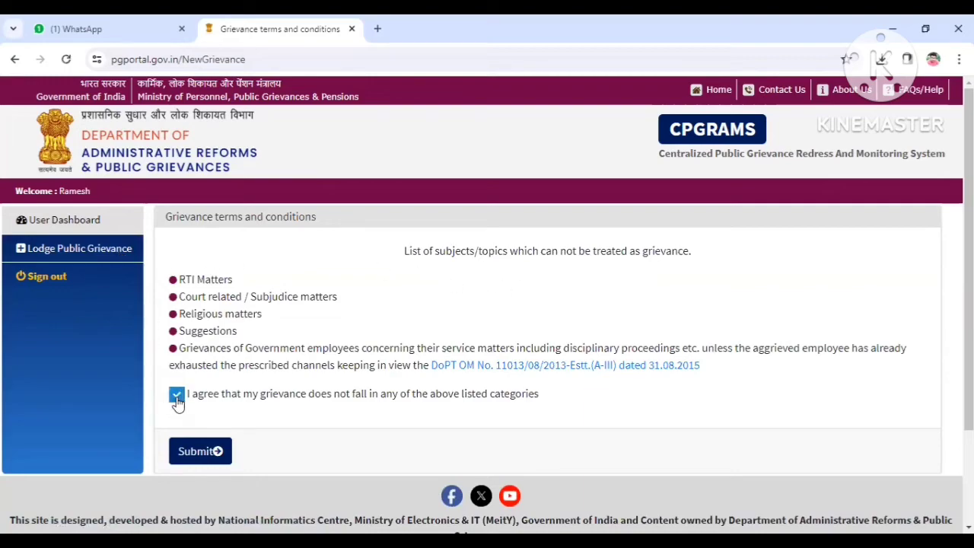
left_click(200, 452)
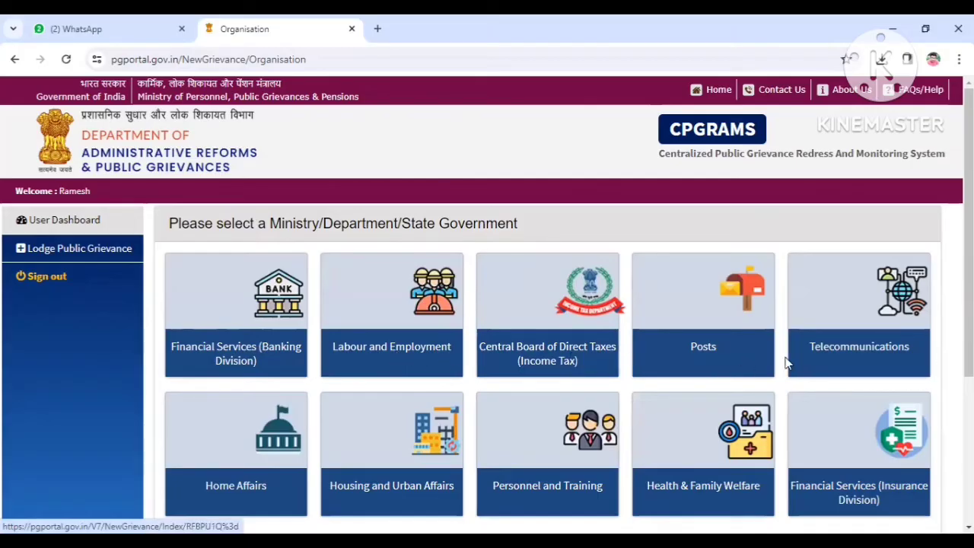
Step: Browse the full list of more ministries and departments and choose Micro Small and Medium Enterprises
scroll(259, 358, "down", 2)
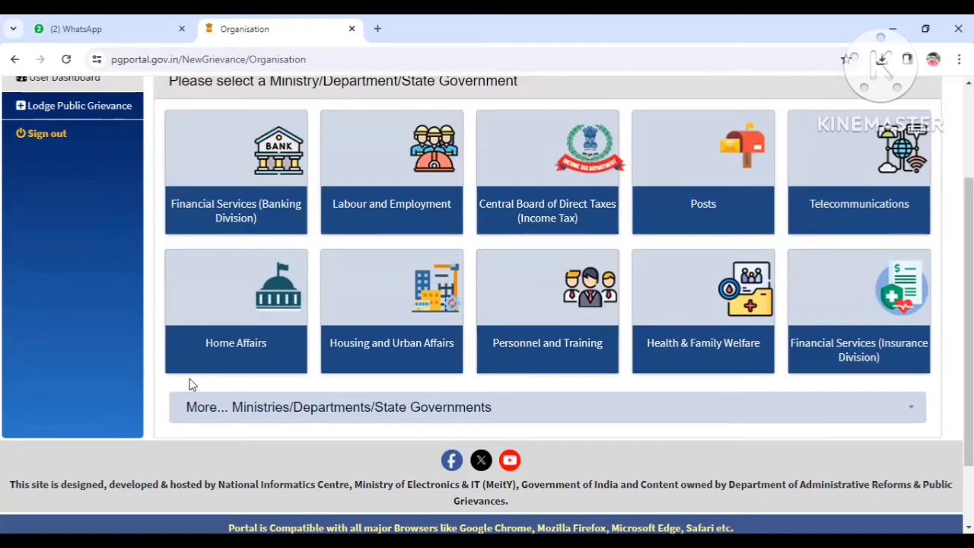
left_click(347, 412)
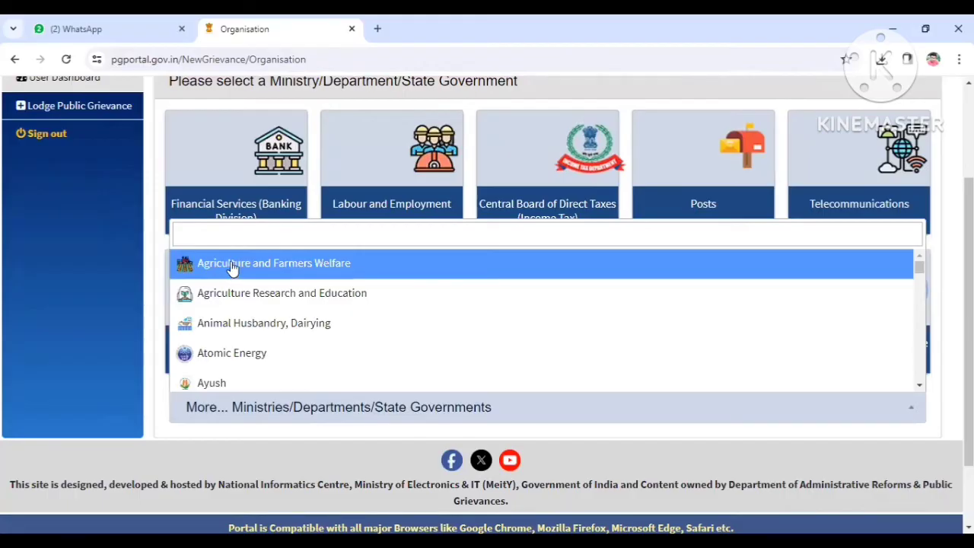
key("Down")
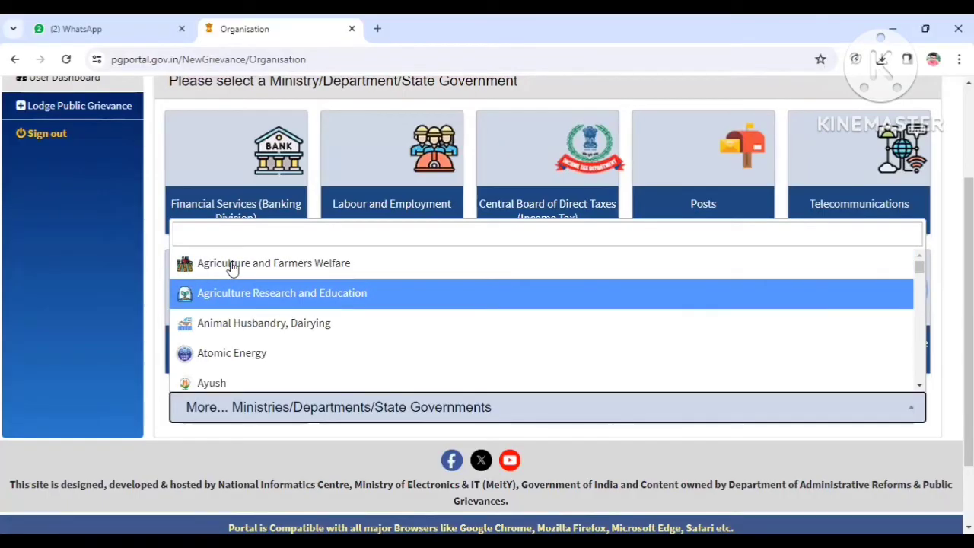
key("Down")
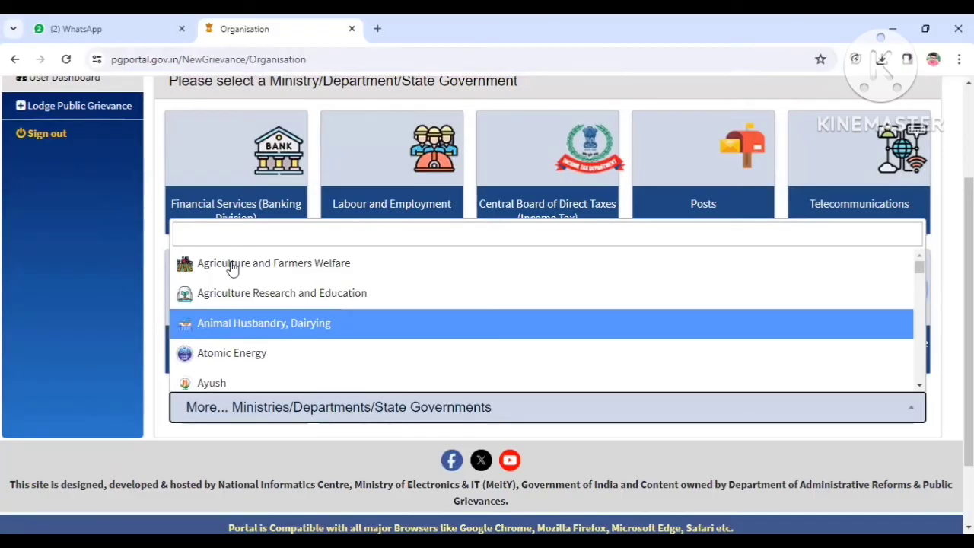
key("Down")
key("Down")
key("Down")
key("Down")
key("Down")
key("Down")
key("Down")
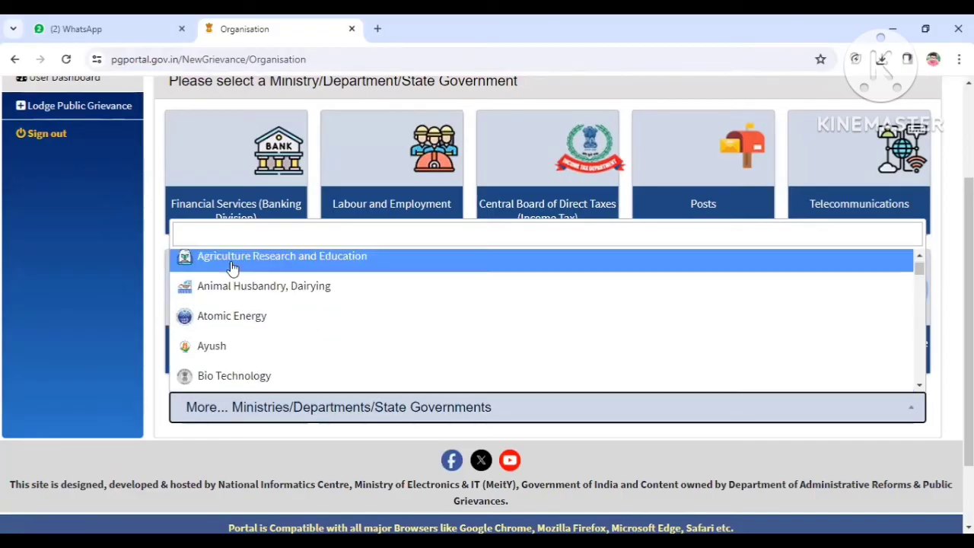
key("Down")
key("Down")
key("Down")
key("Down")
key("Down")
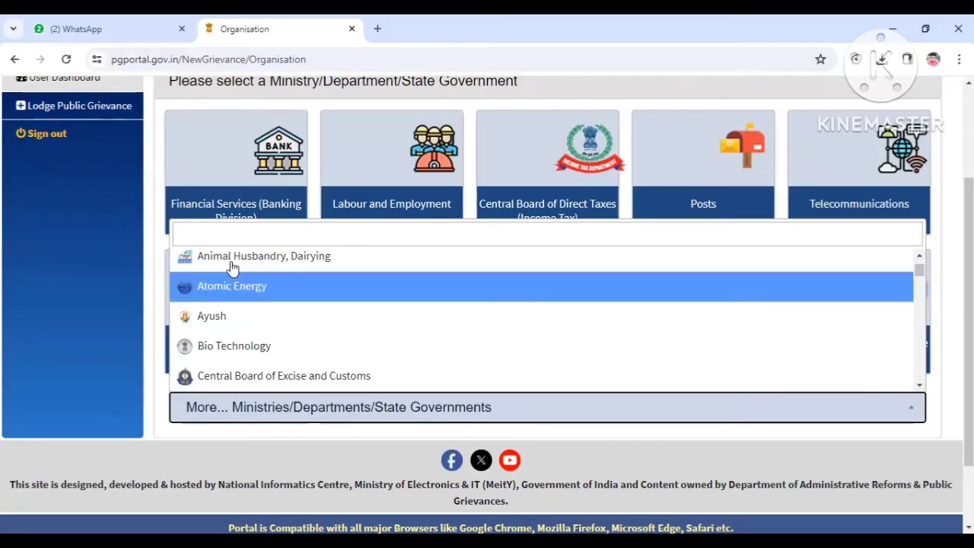
key("Up")
key("Up")
key("Up")
key("Up")
key("Up")
key("Up")
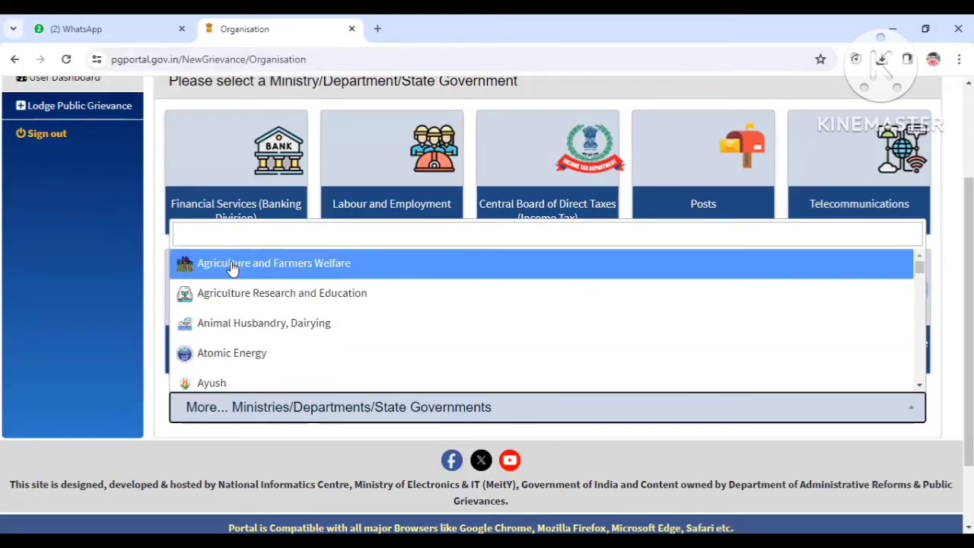
key("Down")
key("Down")
key("Down")
key("Down")
key("Down")
key("Down")
key("Down")
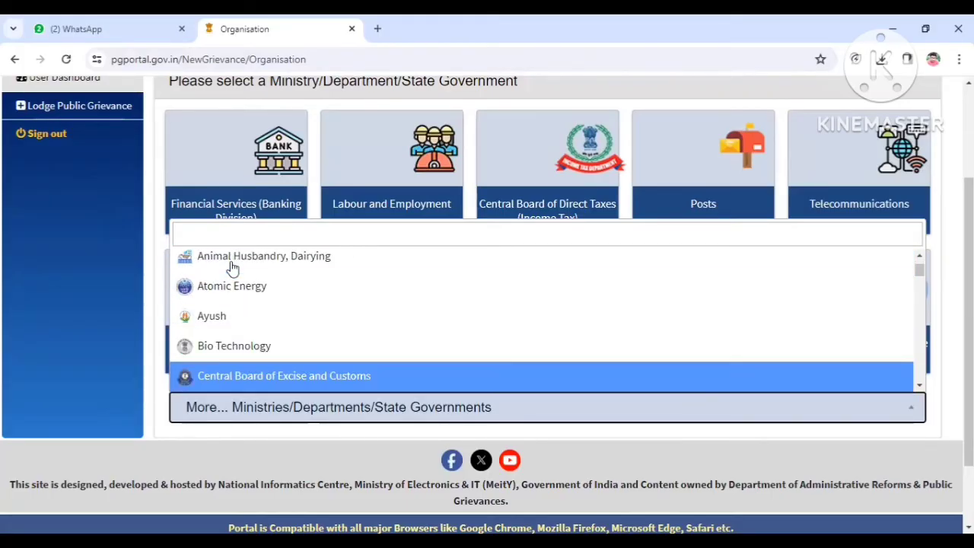
key("Up")
key("Up")
key("Up")
key("Up")
key("Down")
key("Down")
key("Down")
key("Down")
key("Down")
key("Down")
key("Down")
key("Down")
key("Down")
key("Down")
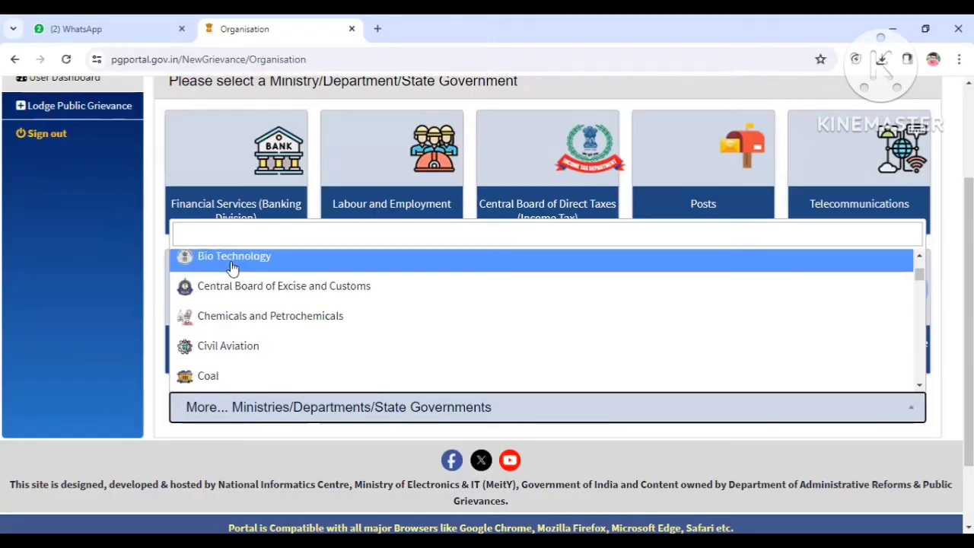
key("Down")
key("Down")
key("Down")
key("Down")
key("Down")
key("Up")
key("Up")
key("Up")
key("Down")
key("Down")
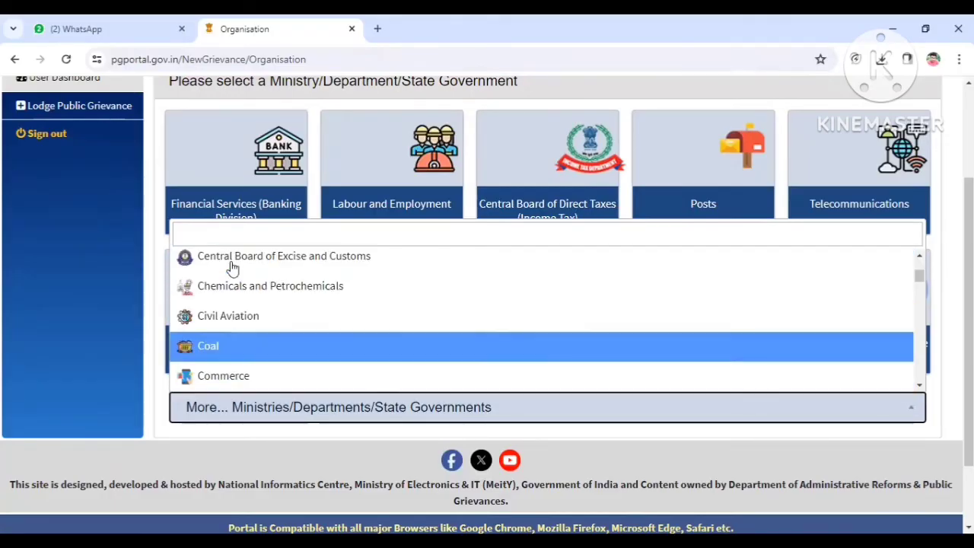
key("Down")
key("Down")
key("Up")
key("Up")
key("Up")
key("Up")
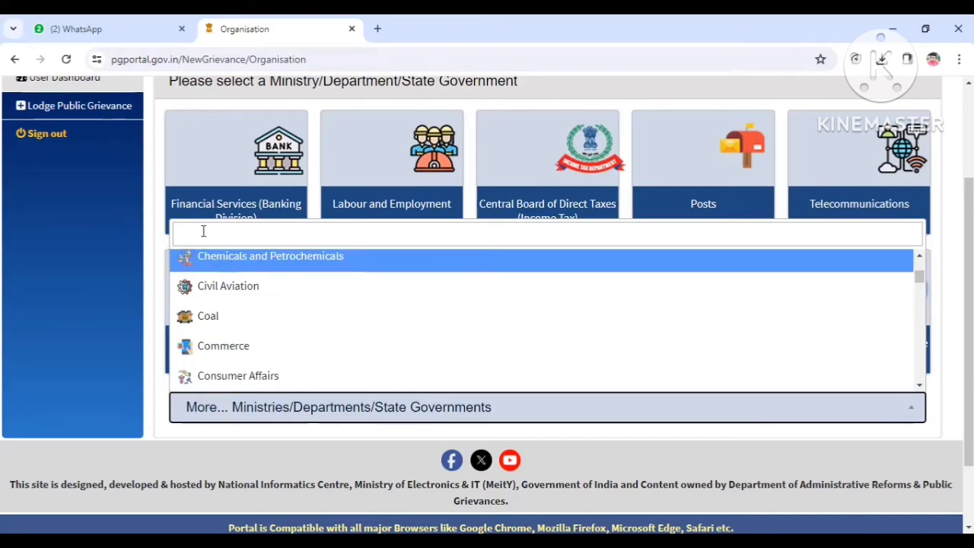
scroll(218, 297, "down", 2)
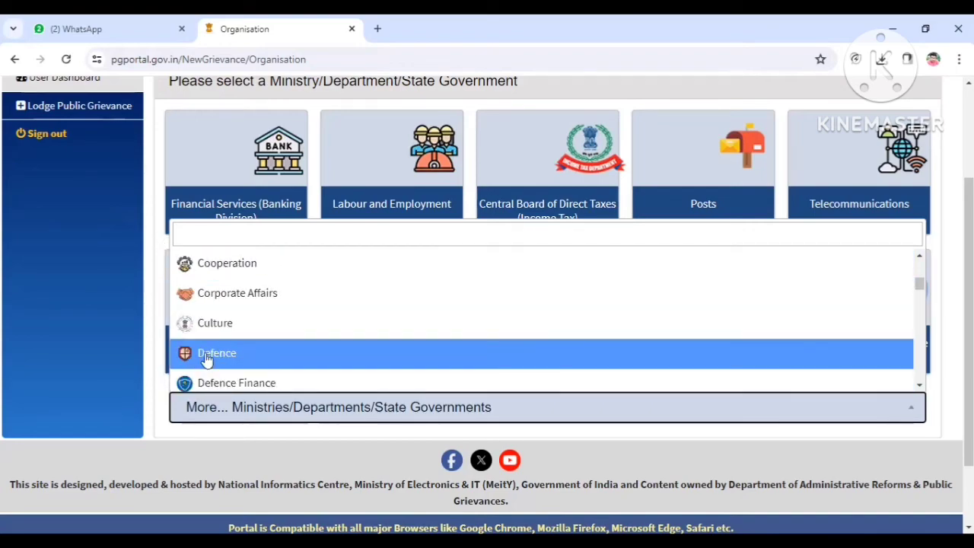
scroll(251, 358, "down", 4)
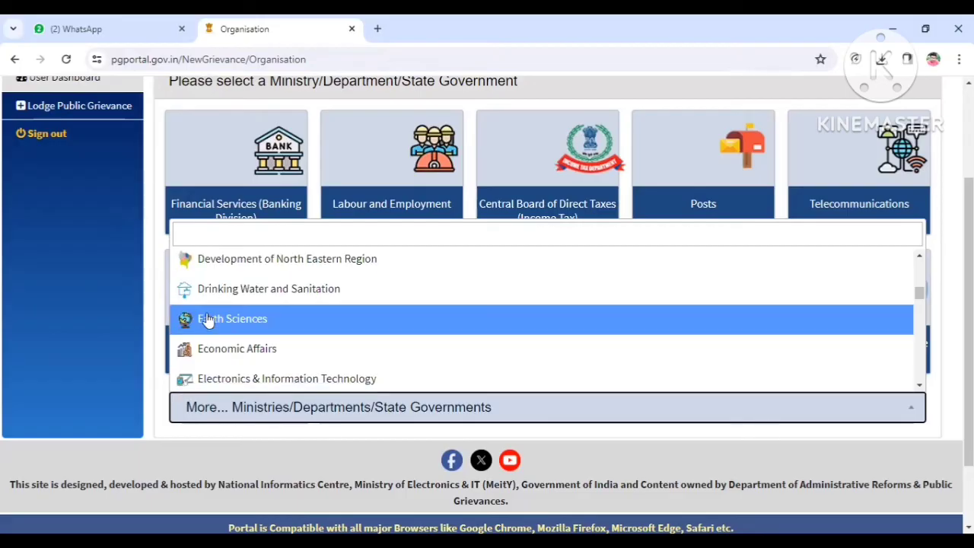
scroll(220, 324, "down", 4)
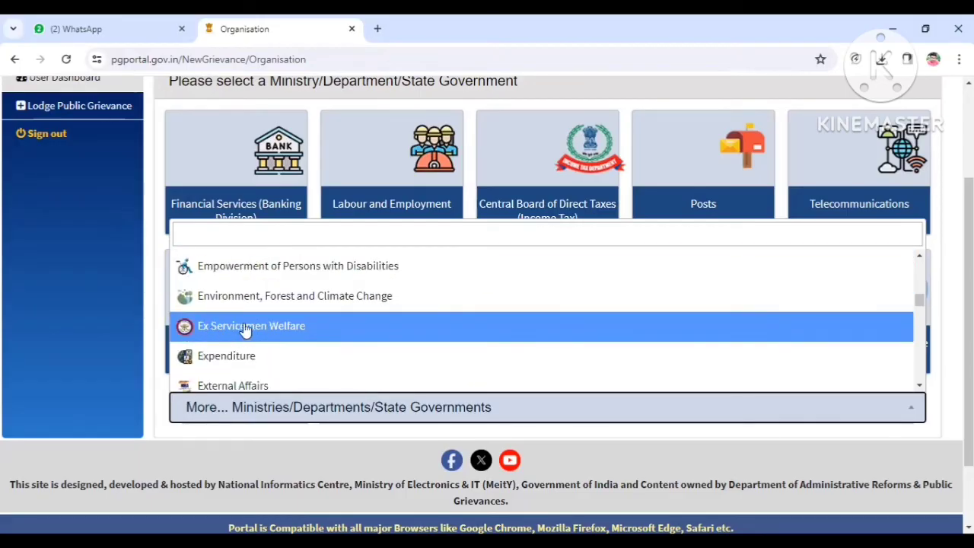
scroll(253, 334, "down", 1)
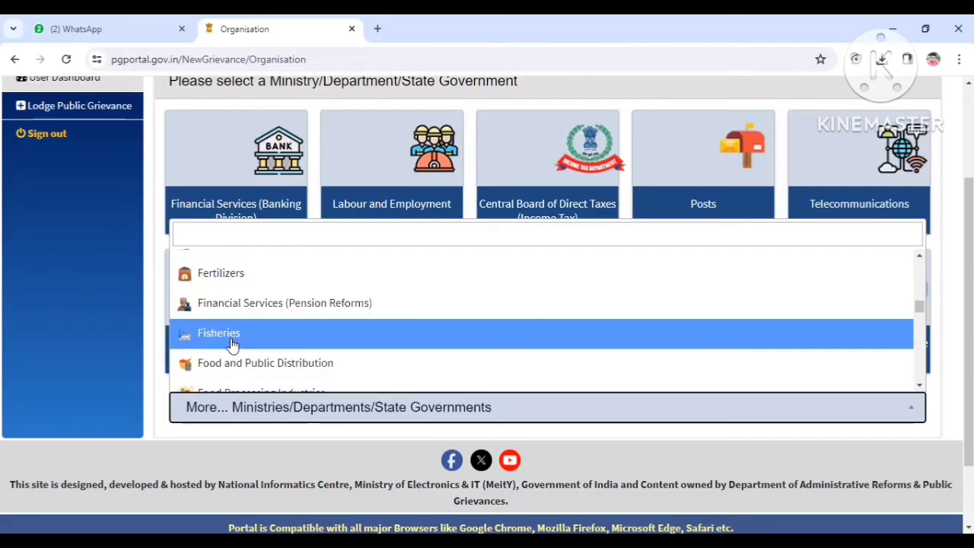
scroll(233, 343, "down", 1)
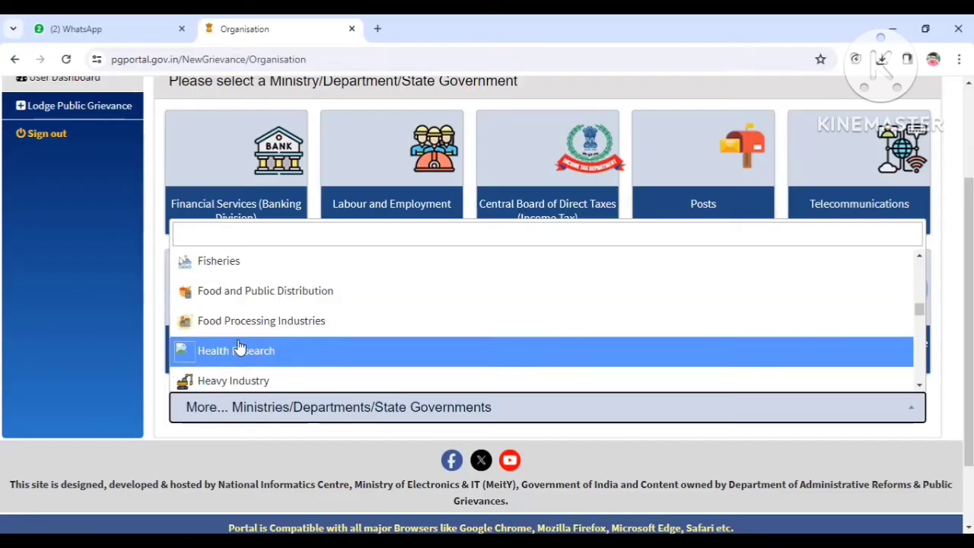
scroll(229, 342, "down", 1)
scroll(251, 322, "down", 1)
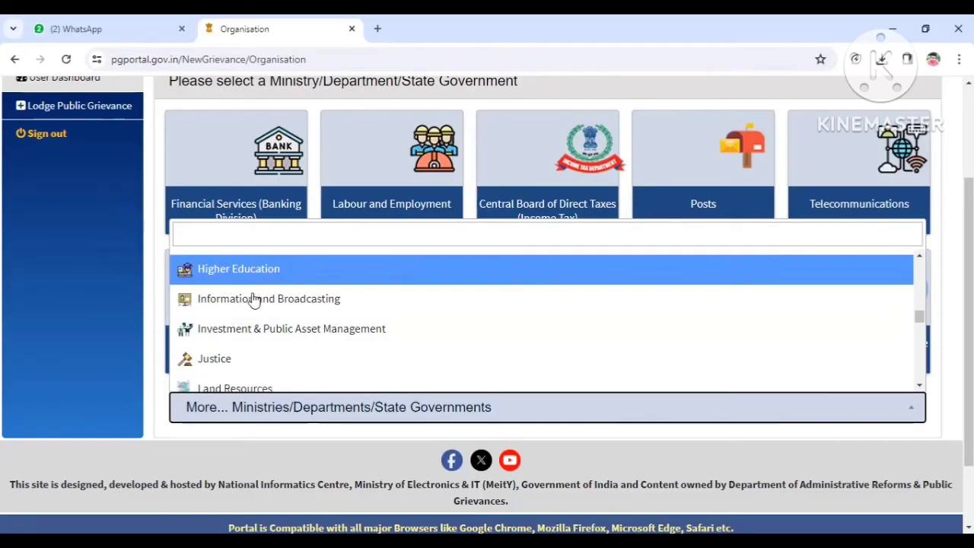
scroll(228, 335, "down", 1)
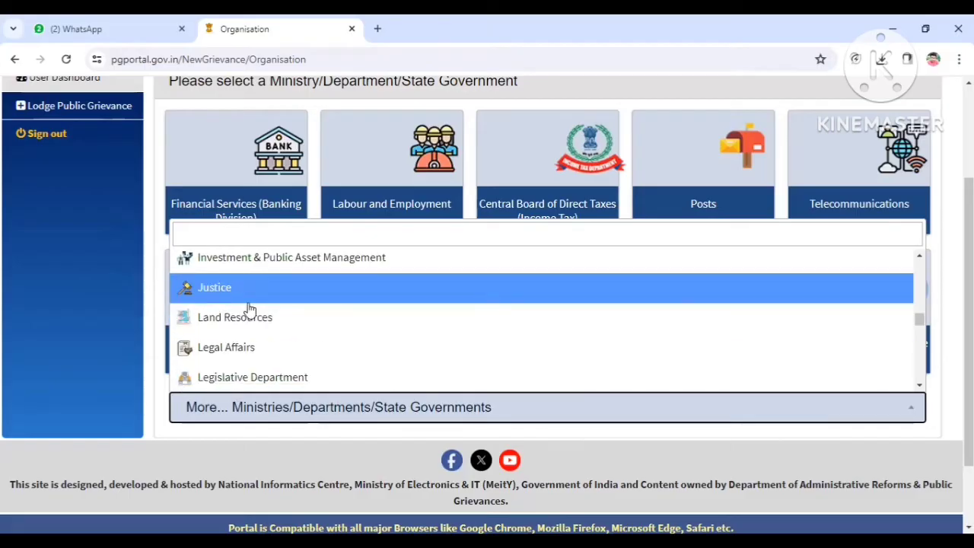
scroll(236, 341, "down", 1)
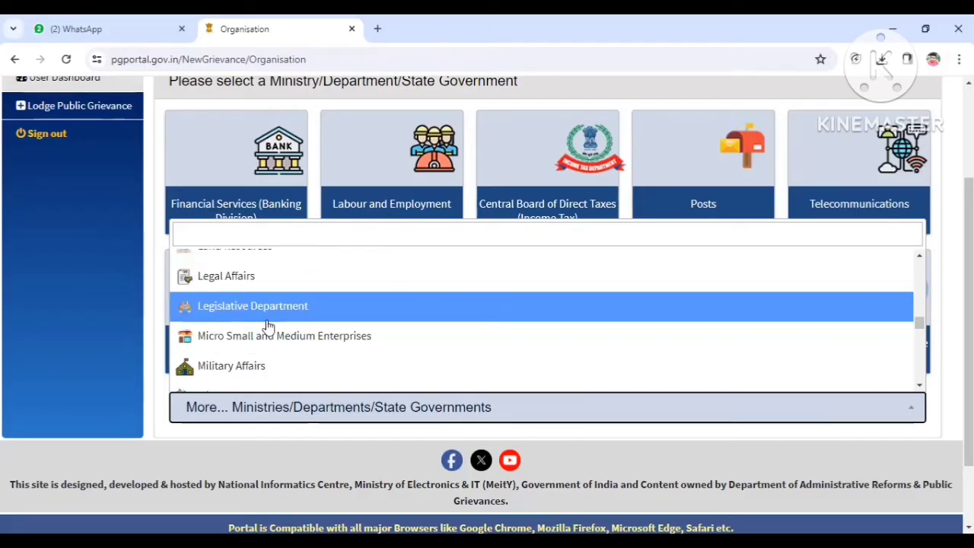
left_click(307, 341)
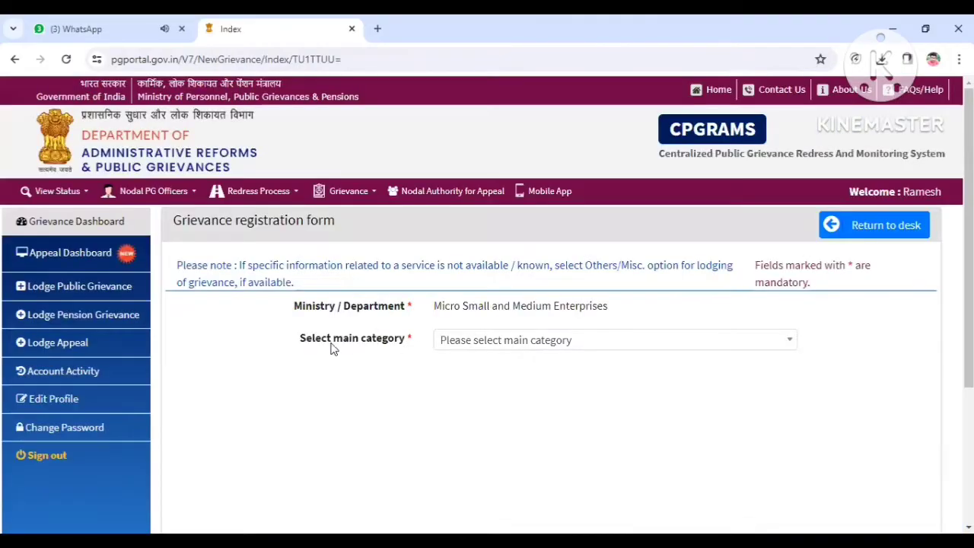
Step: Set the main category to Schemes and the next level category to SC/ ST Hub
left_click(504, 347)
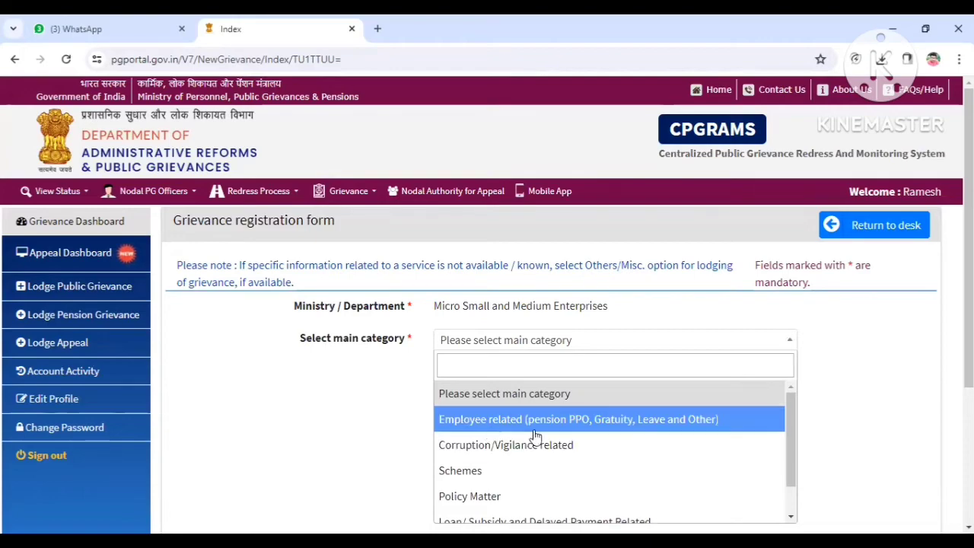
scroll(510, 471, "down", 1)
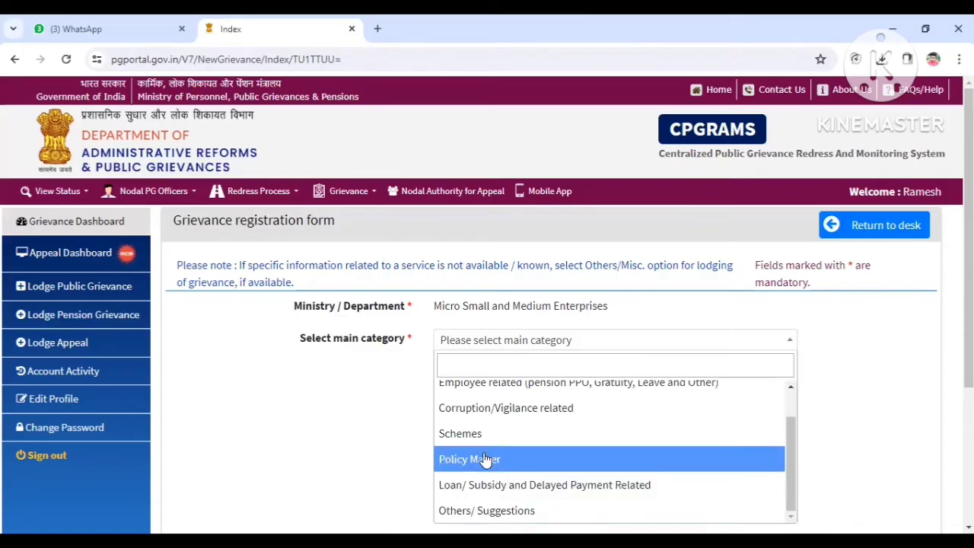
left_click(459, 433)
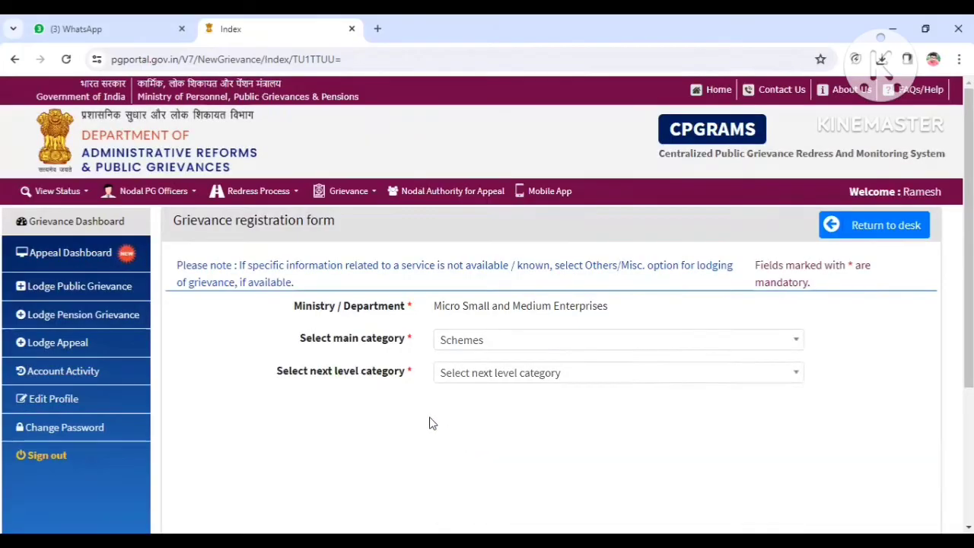
left_click(512, 384)
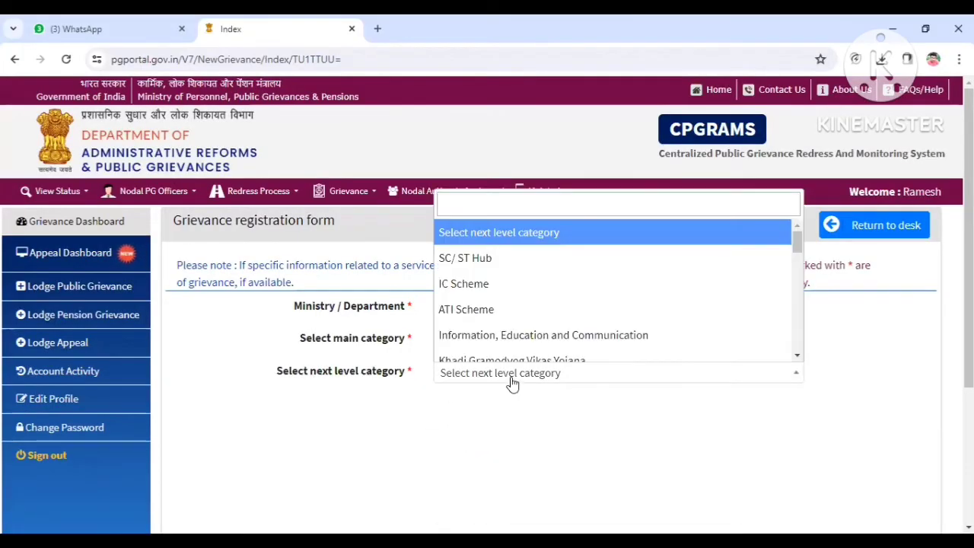
left_click(488, 262)
Step: Enter the applicant's name in the Applicant Details field
left_click(496, 409)
type("Ramesh")
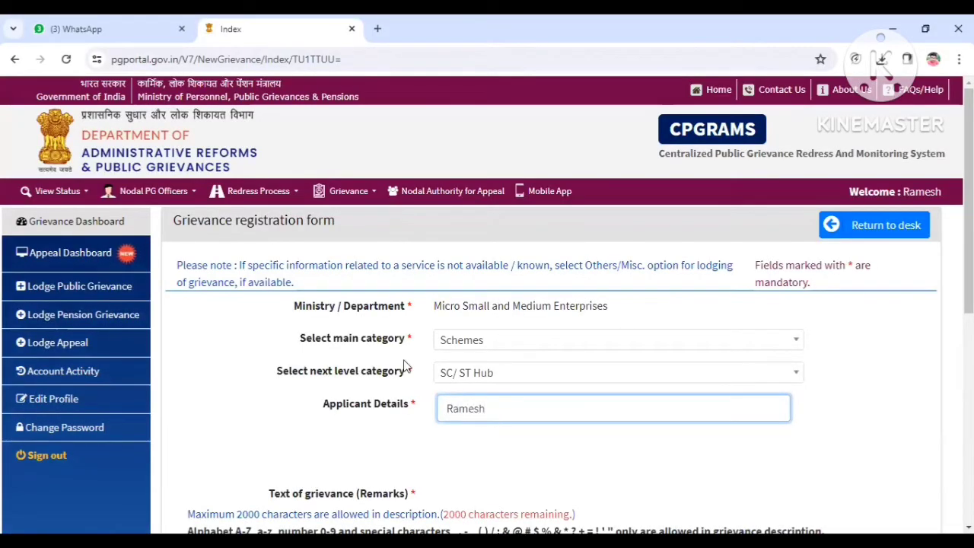
scroll(404, 367, "down", 3)
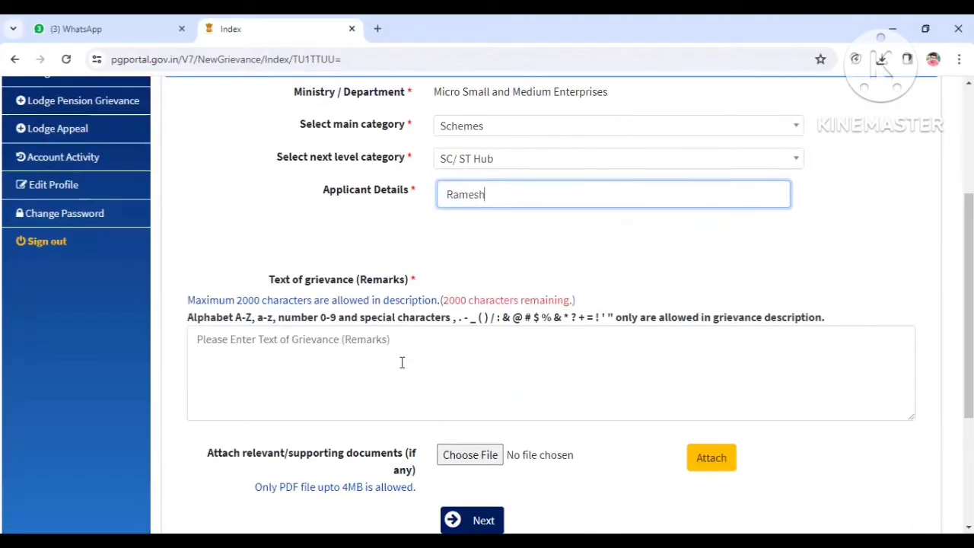
scroll(330, 433, "down", 2)
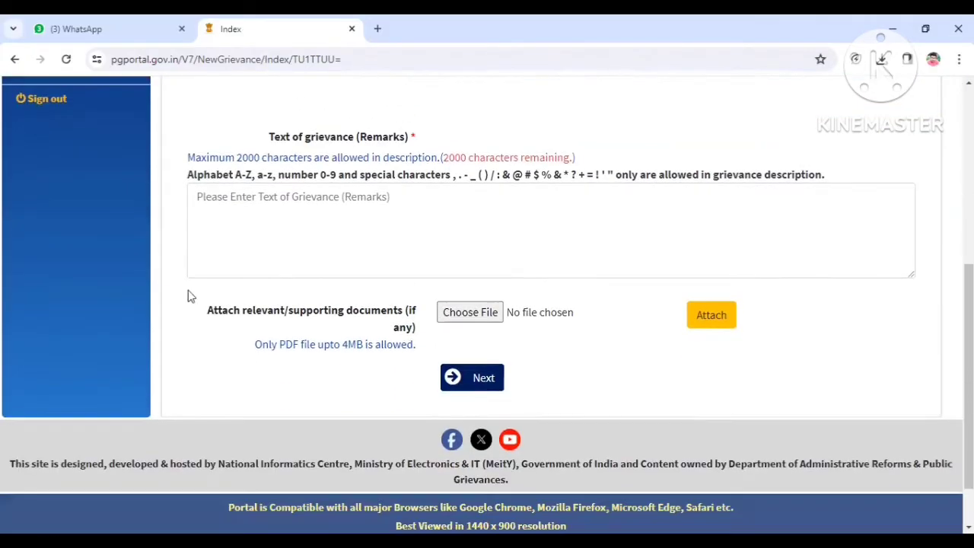
Step: Write the grievance remarks "I want to know the SC ST Scheme Details from MSME" and continue to the next page
left_click(252, 200)
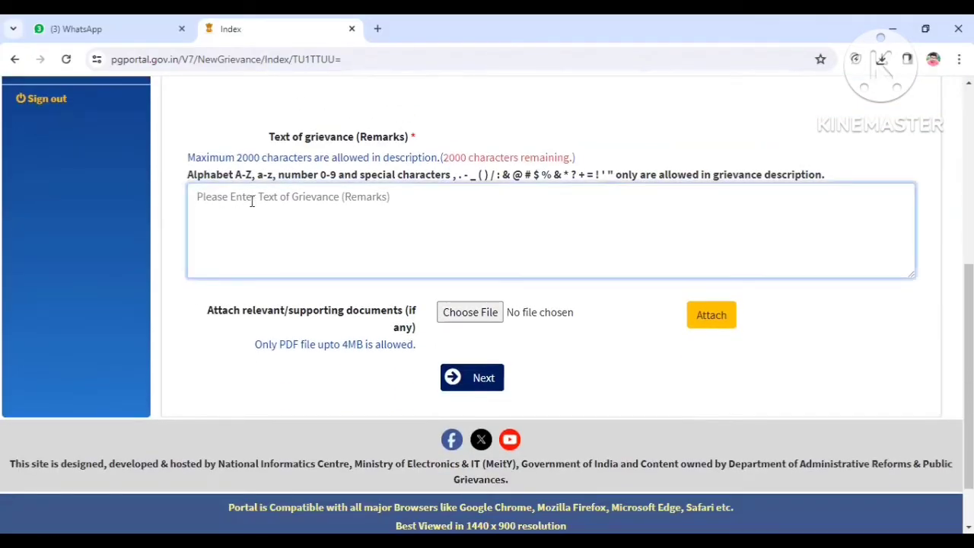
type("I")
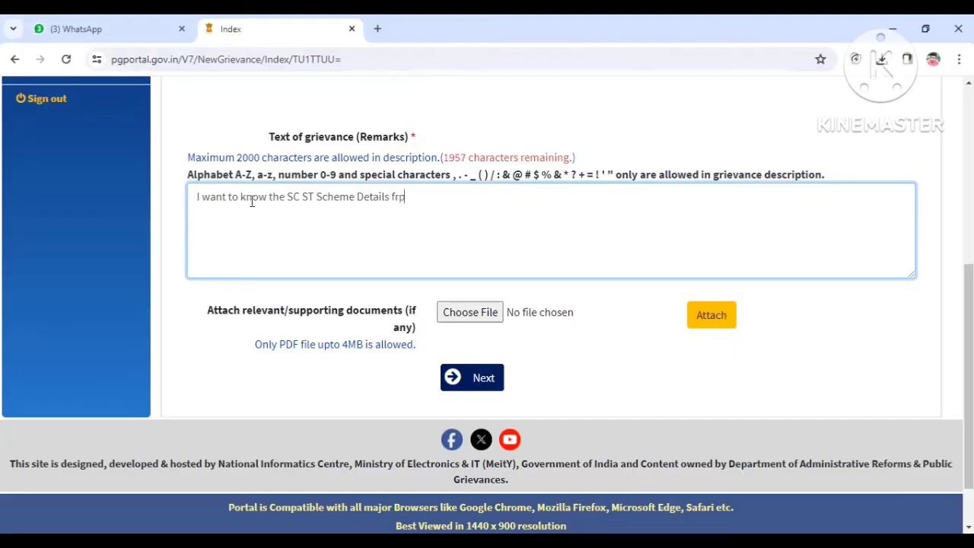
key("BackSpace")
key("BackSpace")
key("BackSpace")
type("MSME")
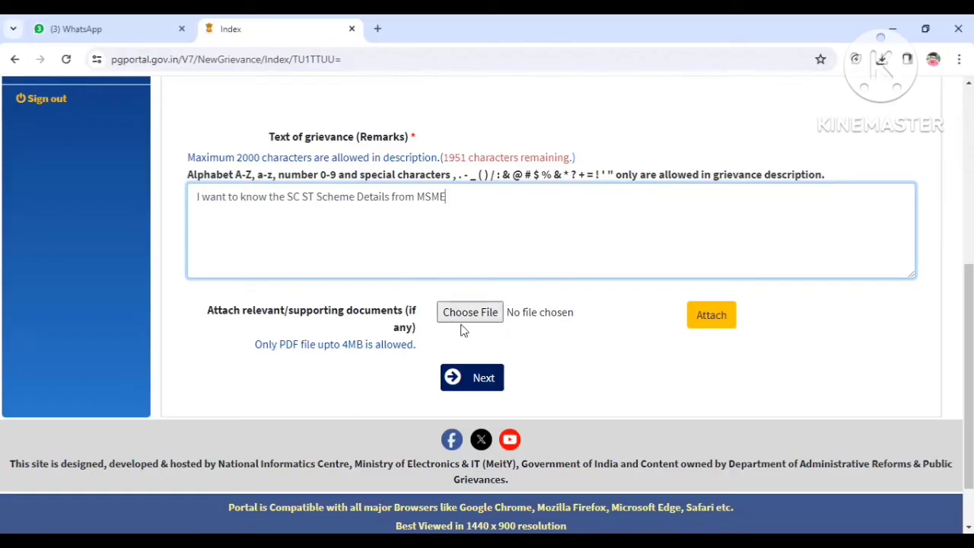
left_click(478, 381)
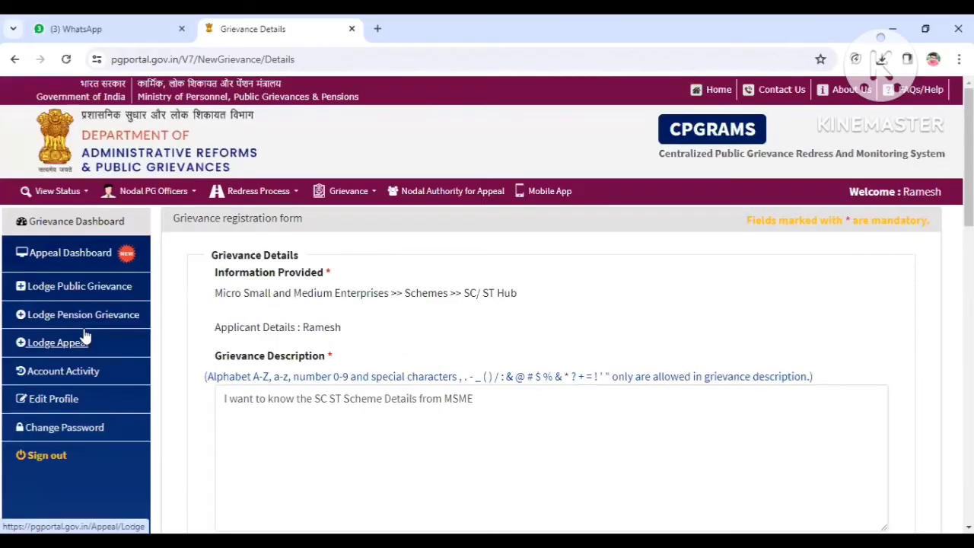
Step: Enter the applicant's name in the Personal and Communication Details and select Male as the gender
scroll(395, 298, "down", 3)
scroll(394, 301, "down", 2)
scroll(143, 211, "up", 3)
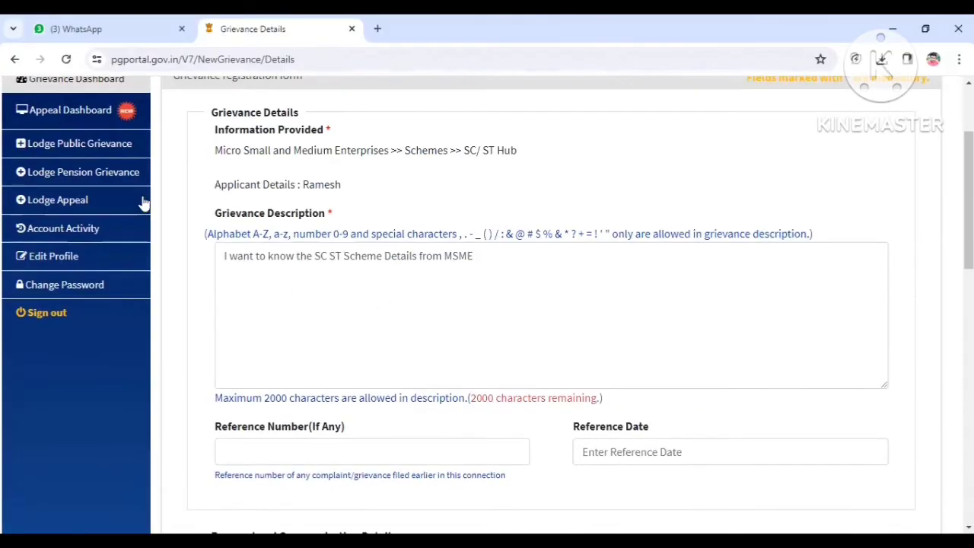
scroll(269, 246, "down", 1)
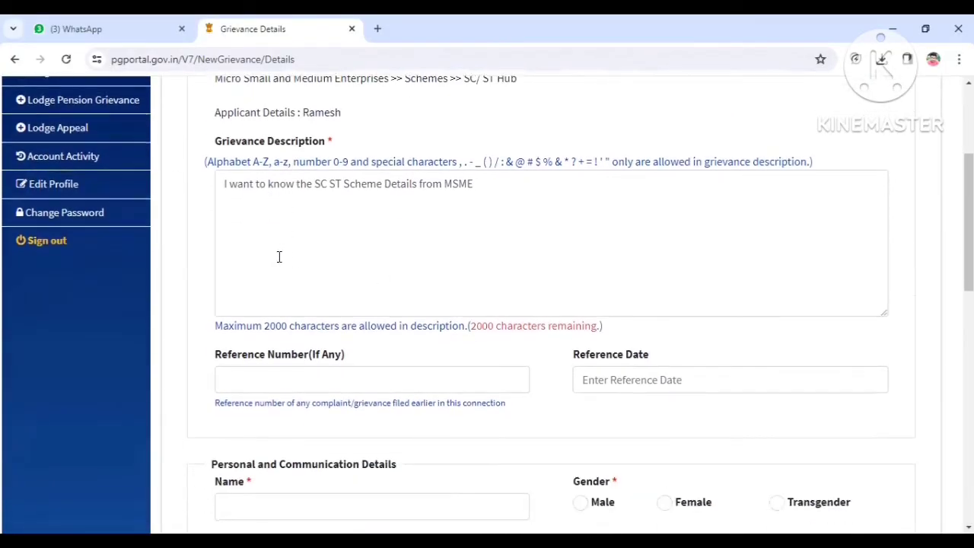
scroll(278, 256, "down", 3)
left_click(299, 305)
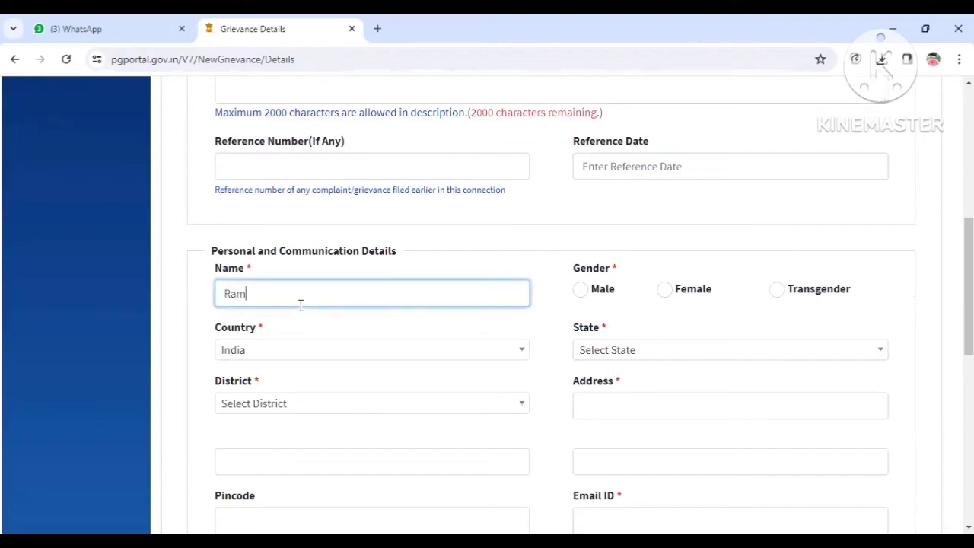
left_click(580, 289)
Step: Set the state to Karnataka
left_click(684, 354)
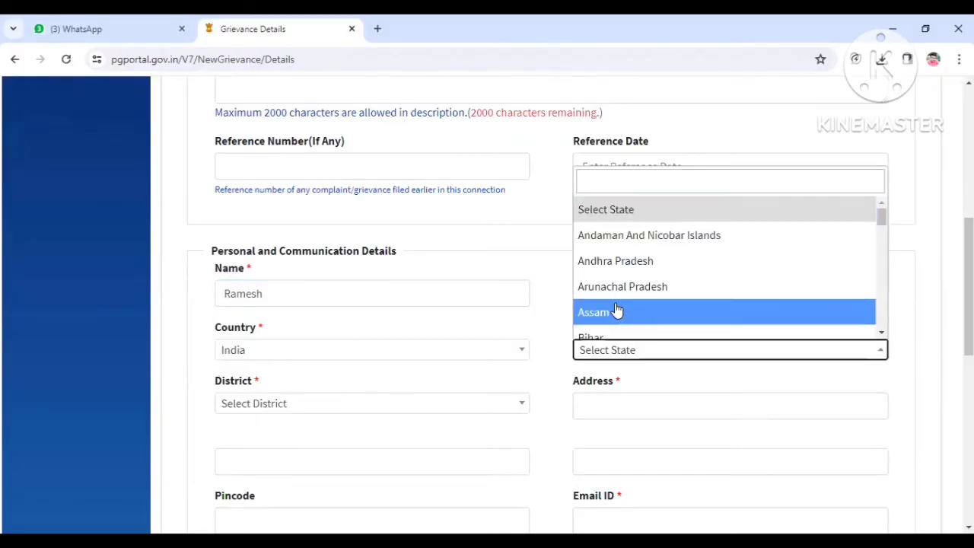
scroll(622, 315, "down", 5)
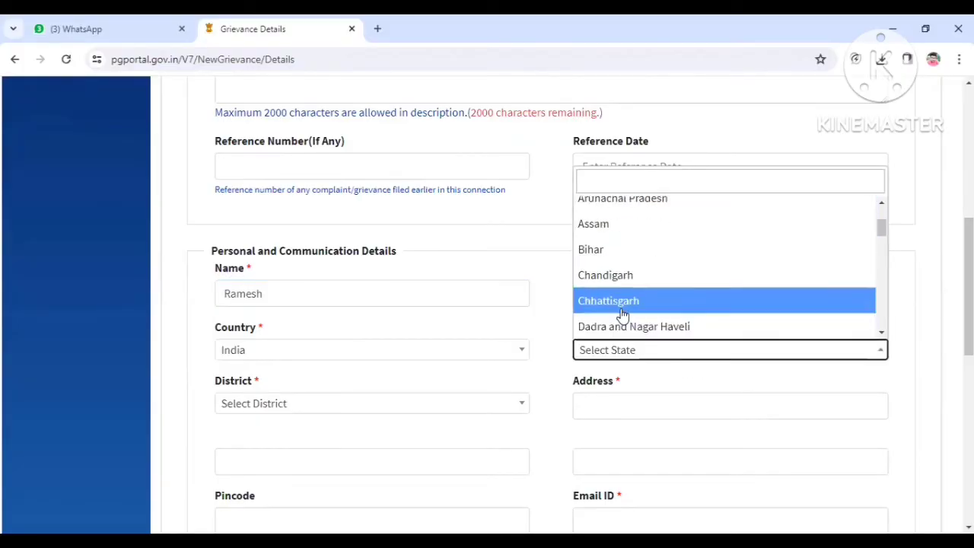
key("Down")
key("Down")
key("Down")
key("Down")
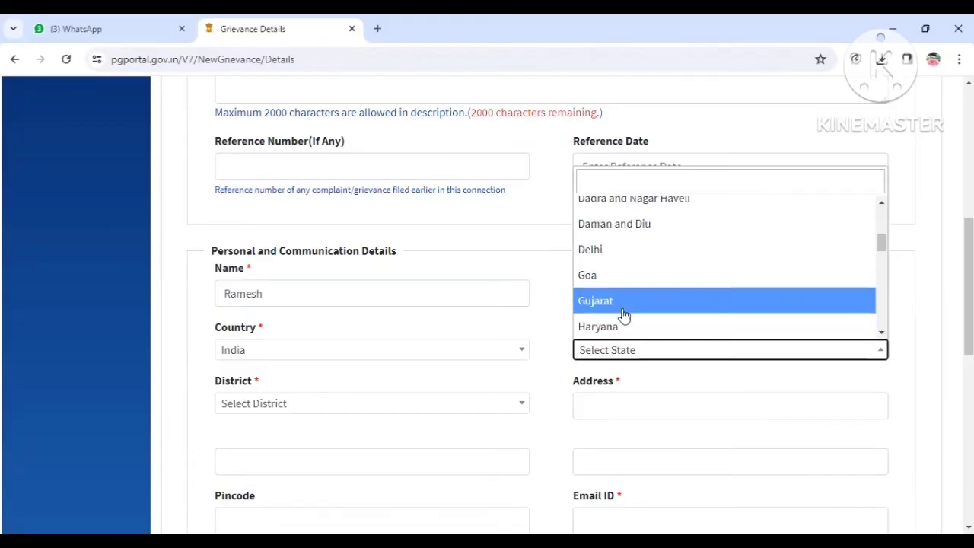
scroll(622, 314, "down", 3)
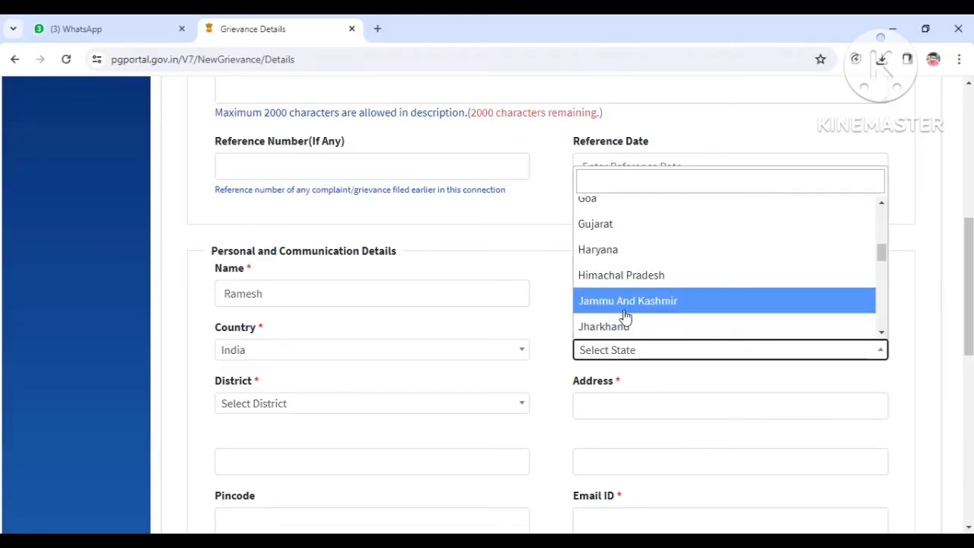
key("Down")
key("Return")
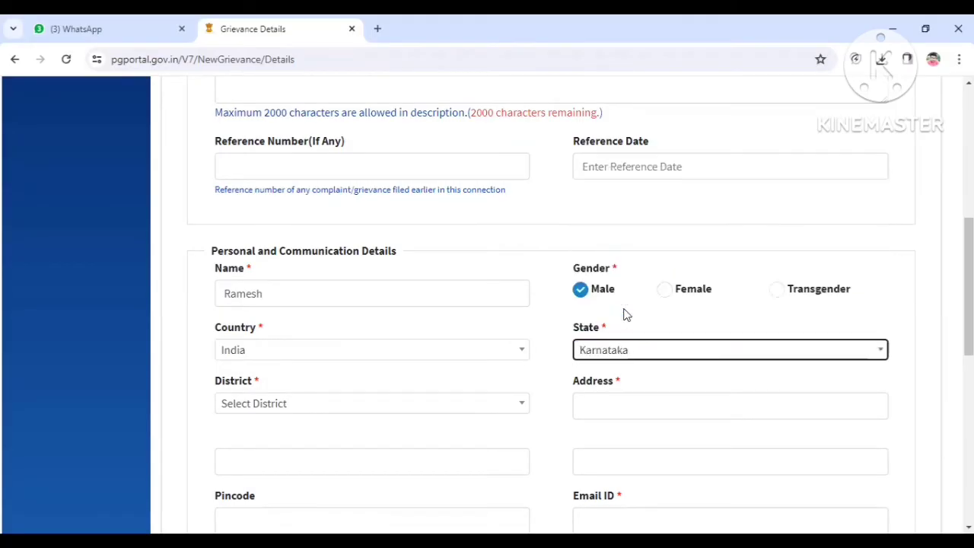
Step: Set the district to Kalaburagi ( Gulbarga)
left_click(285, 407)
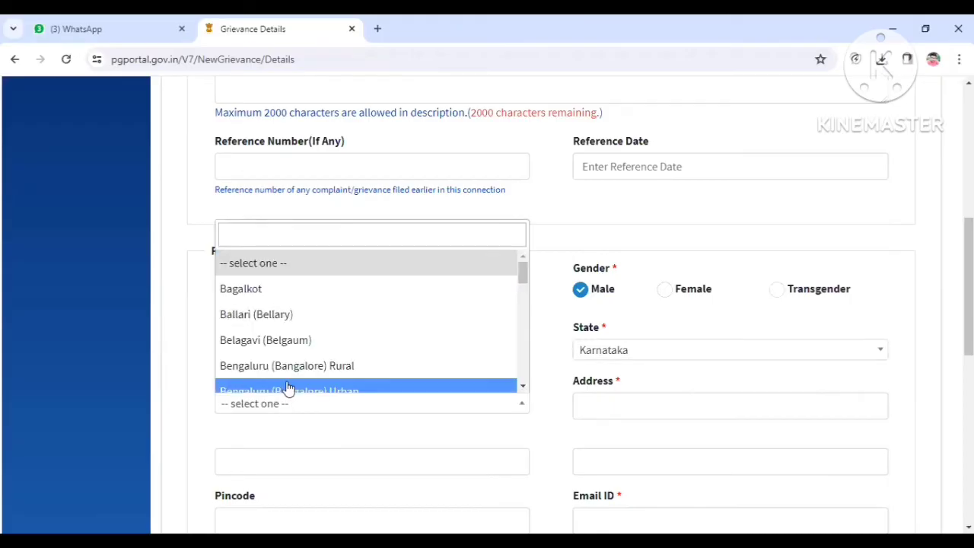
scroll(286, 377, "down", 2)
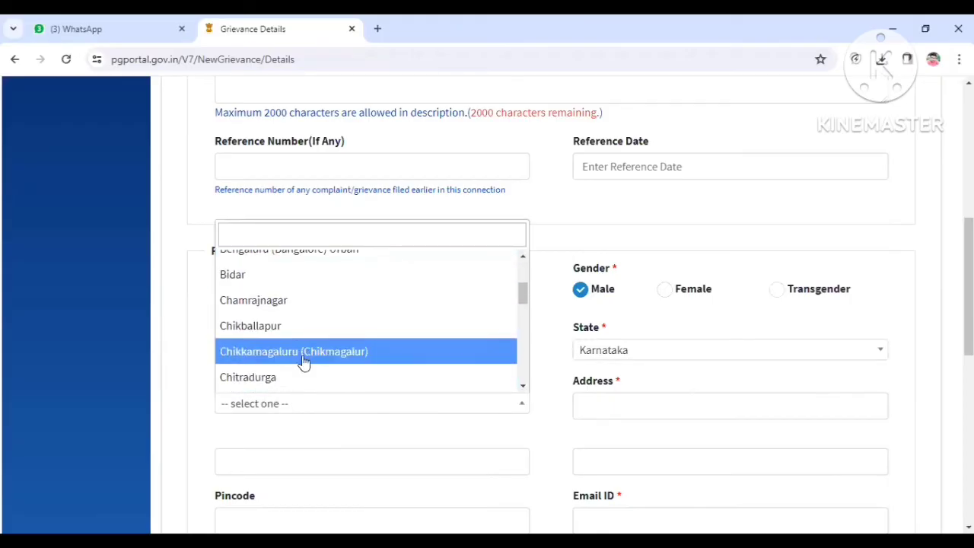
scroll(278, 363, "down", 1)
scroll(302, 304, "down", 5)
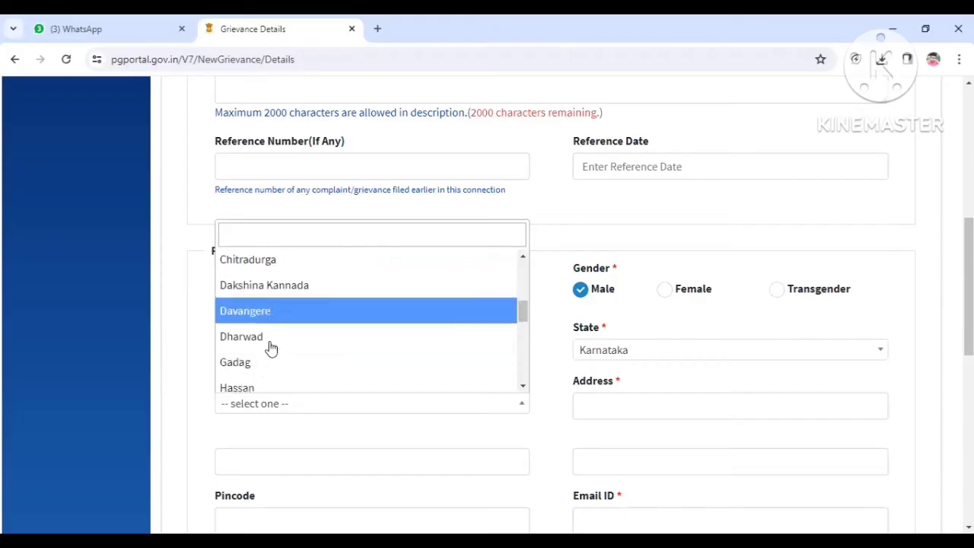
left_click(281, 283)
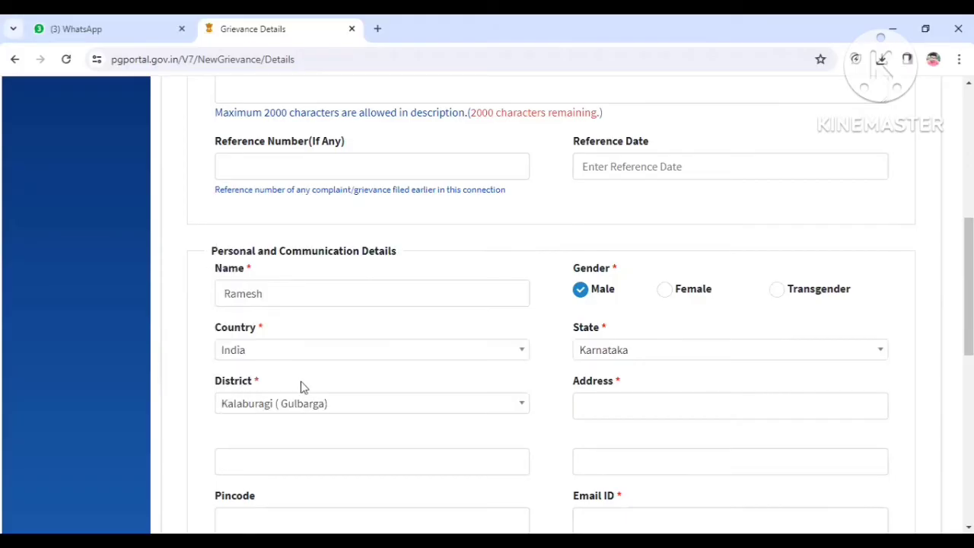
Step: Fill in the applicant's street address and pincode
left_click(606, 400)
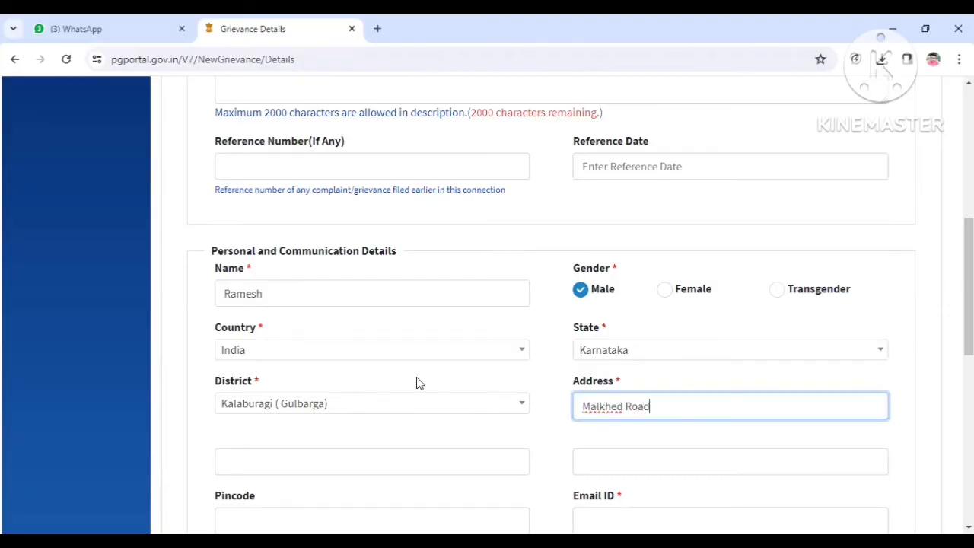
scroll(416, 383, "down", 3)
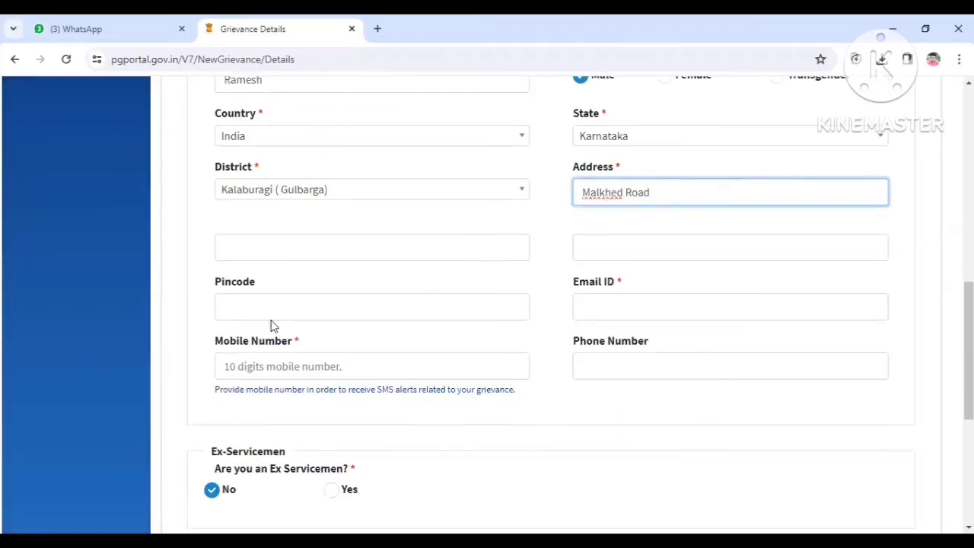
left_click(319, 302)
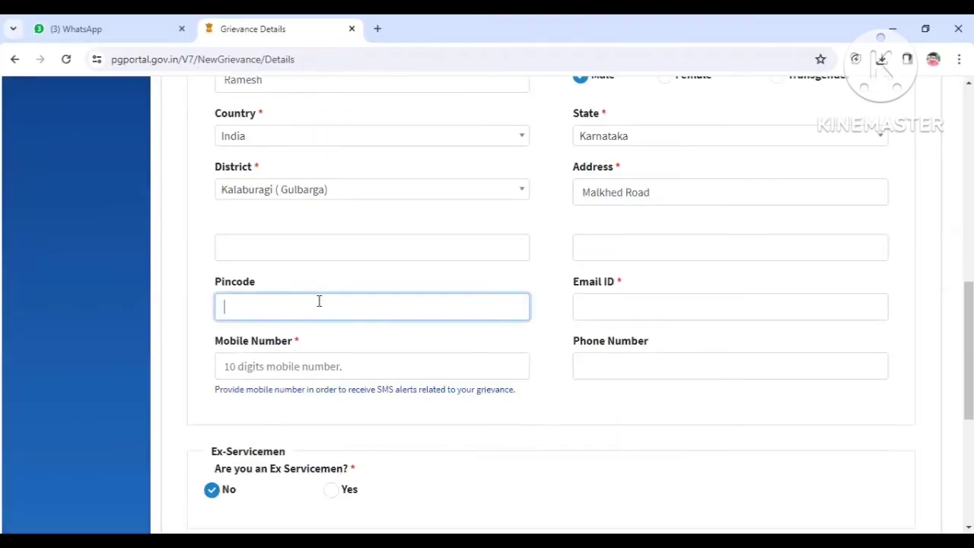
type("585292")
Step: Enter the applicant's e-mail address in the Email ID field
left_click(595, 314)
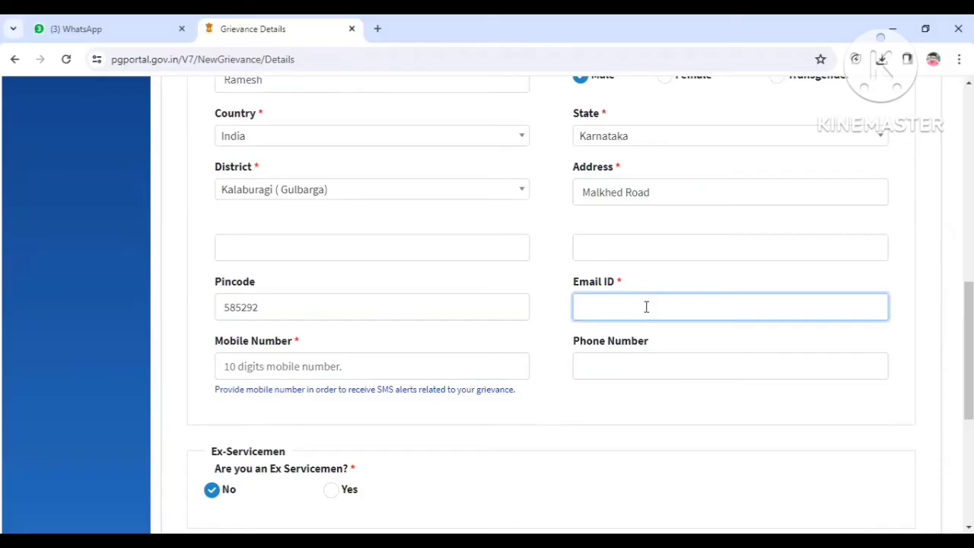
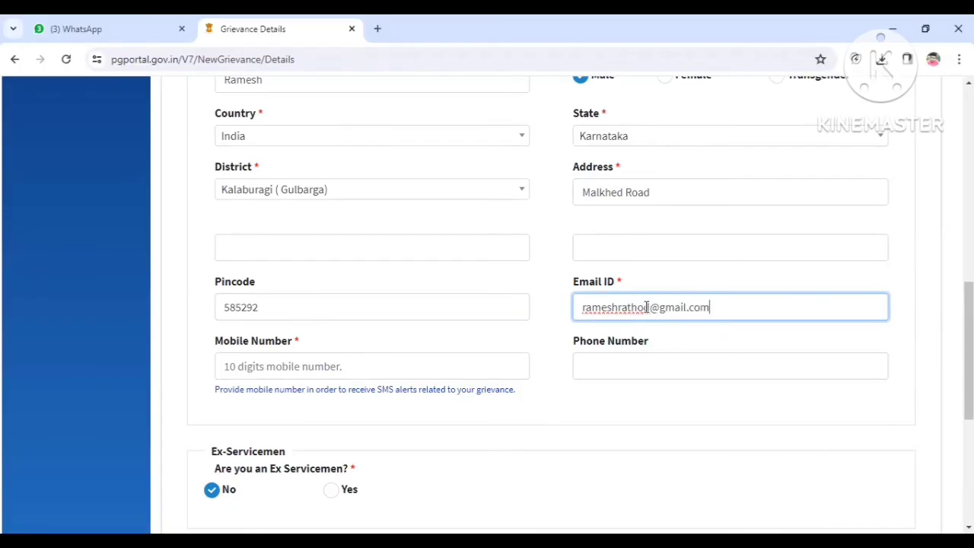
Step: Enter the applicant's 10-digit mobile number
left_click(272, 363)
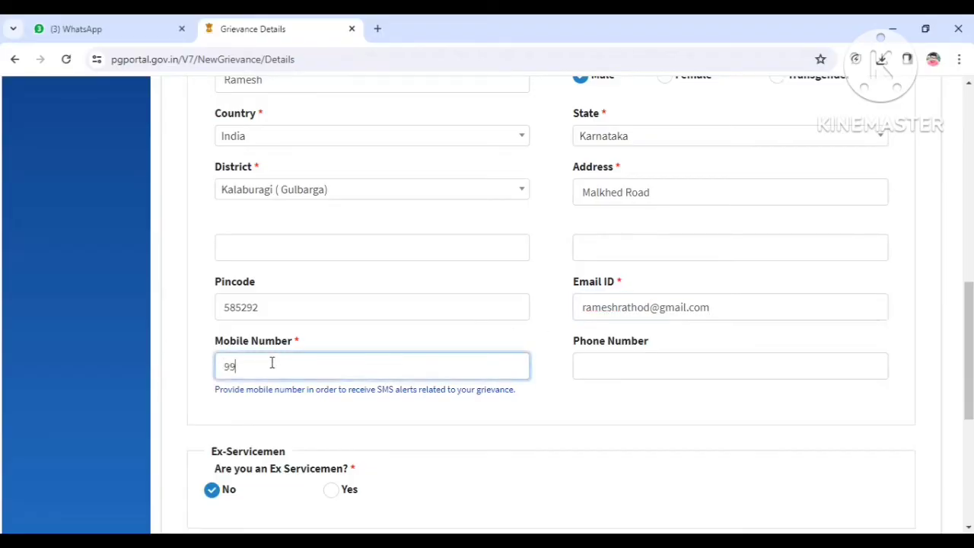
scroll(271, 434, "down", 3)
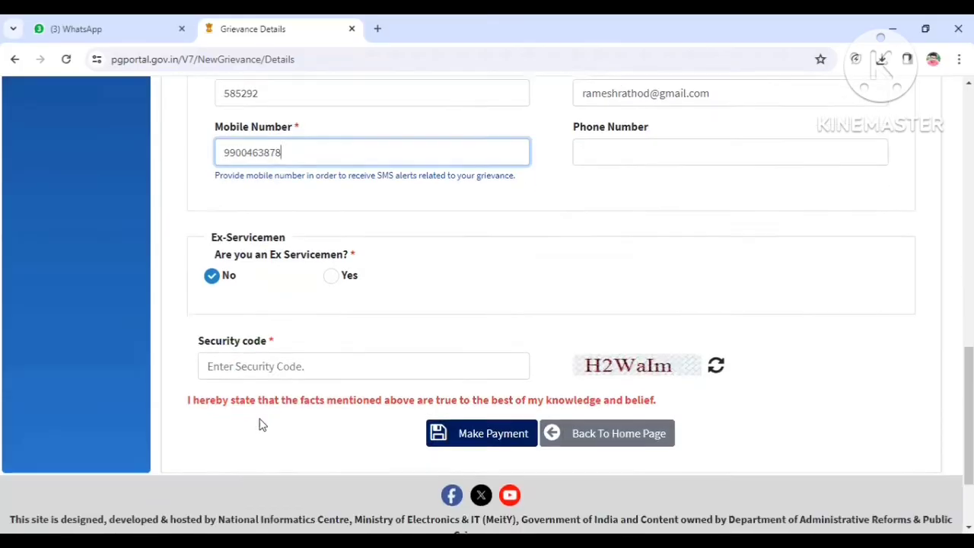
Step: Enter the captcha security code shown beside the field and proceed with Make Payment
left_click(314, 367)
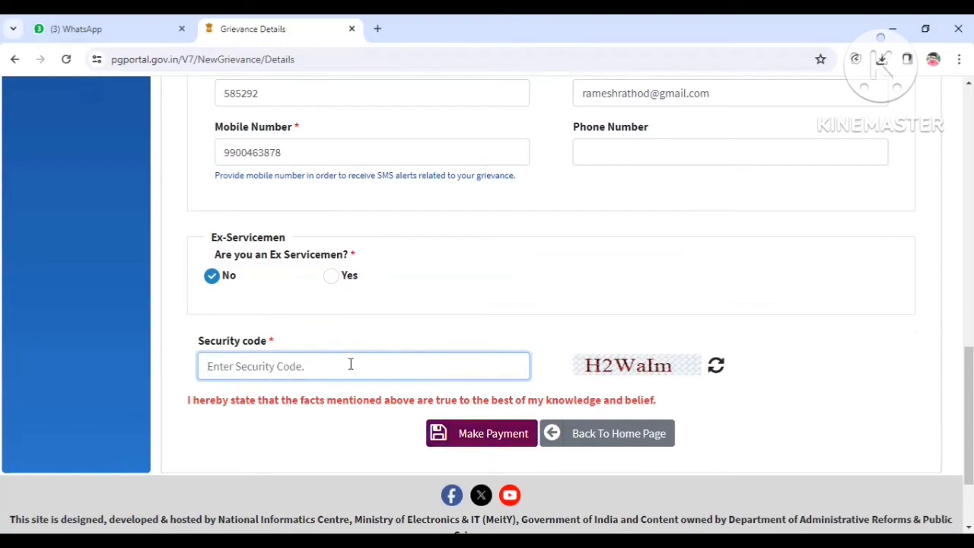
type("H")
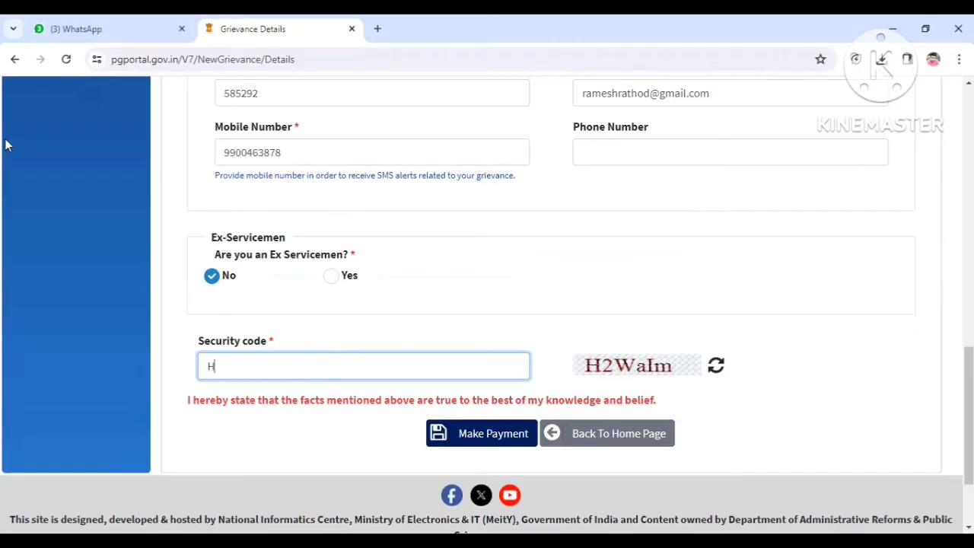
scroll(463, 288, "up", 15)
scroll(458, 268, "up", 1)
scroll(455, 264, "down", 10)
scroll(452, 263, "up", 5)
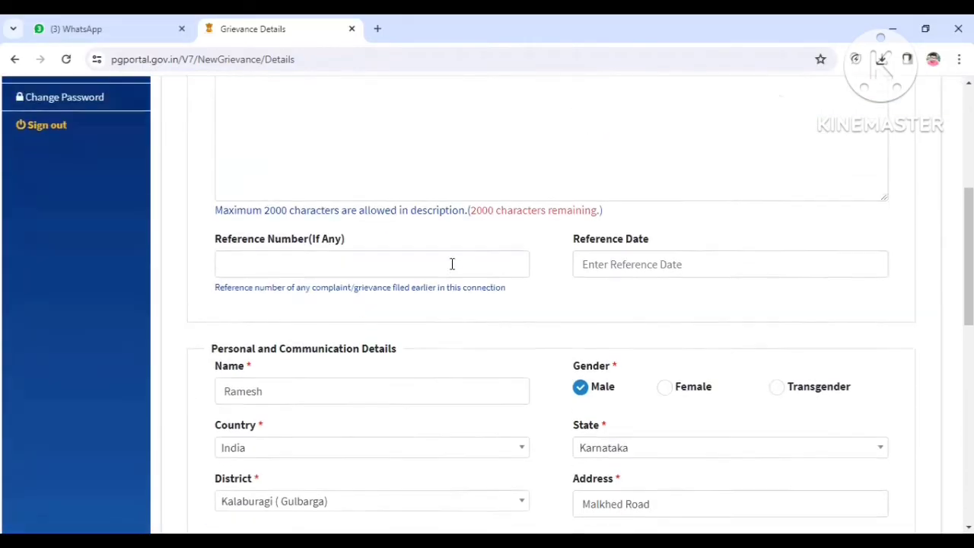
scroll(452, 262, "up", 4)
scroll(450, 263, "down", 9)
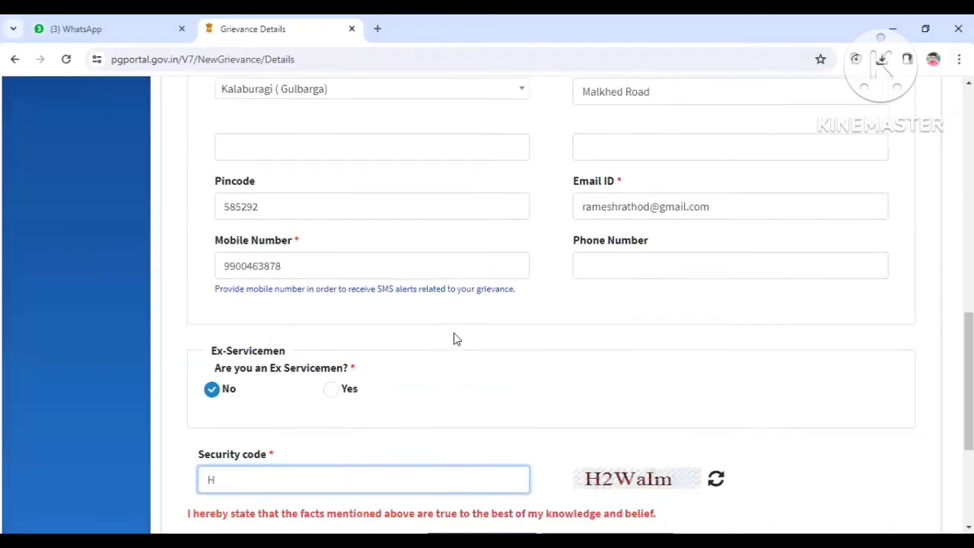
scroll(454, 339, "down", 3)
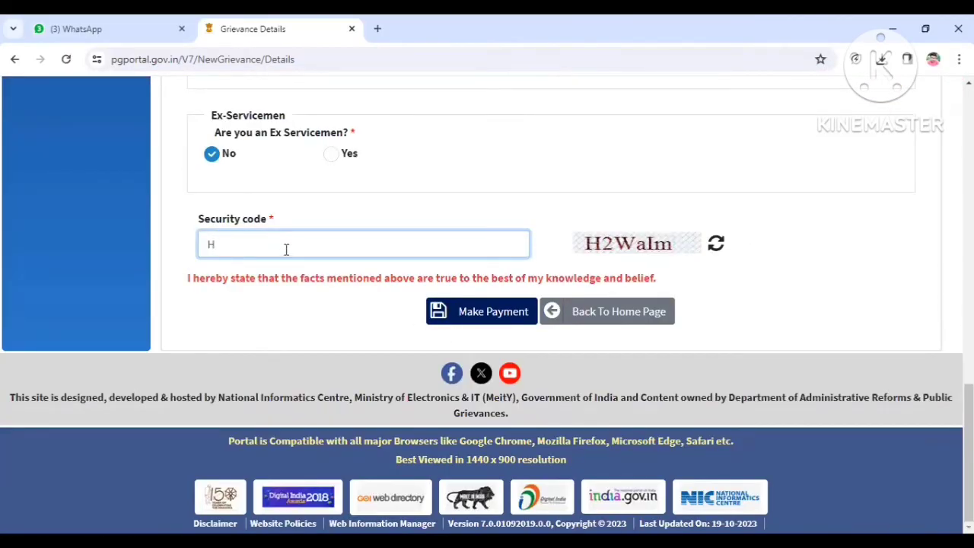
type("2Walm")
left_click(482, 314)
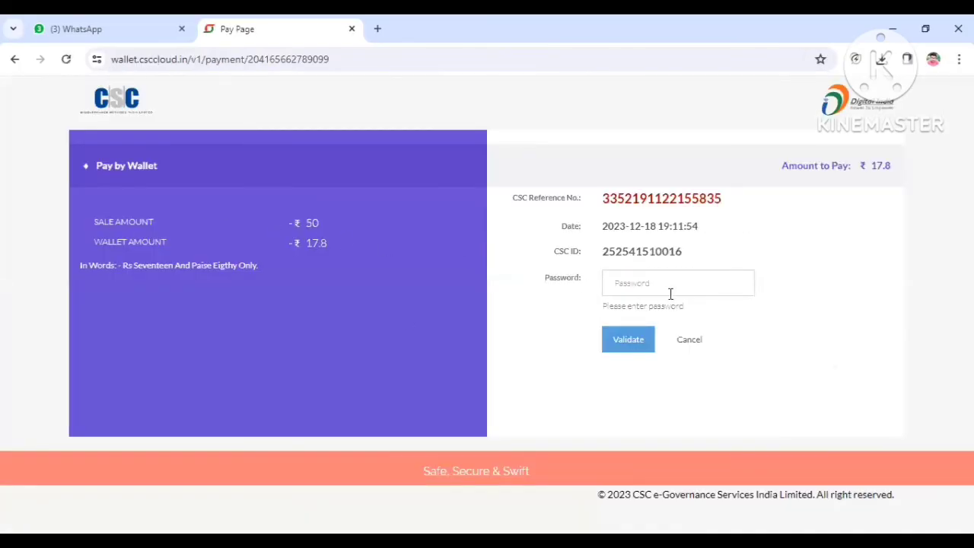
Step: Enter the CSC wallet password and validate the payment
left_click(661, 288)
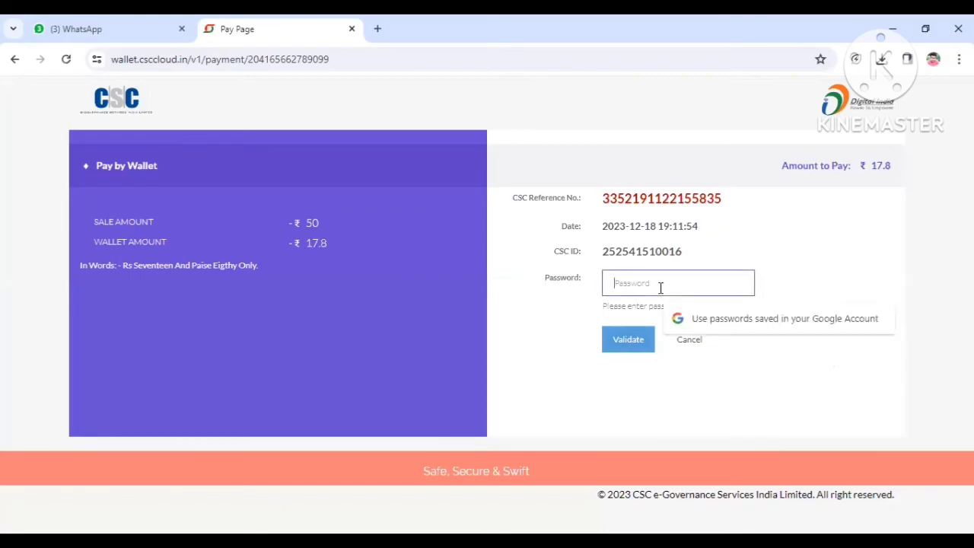
type("*")
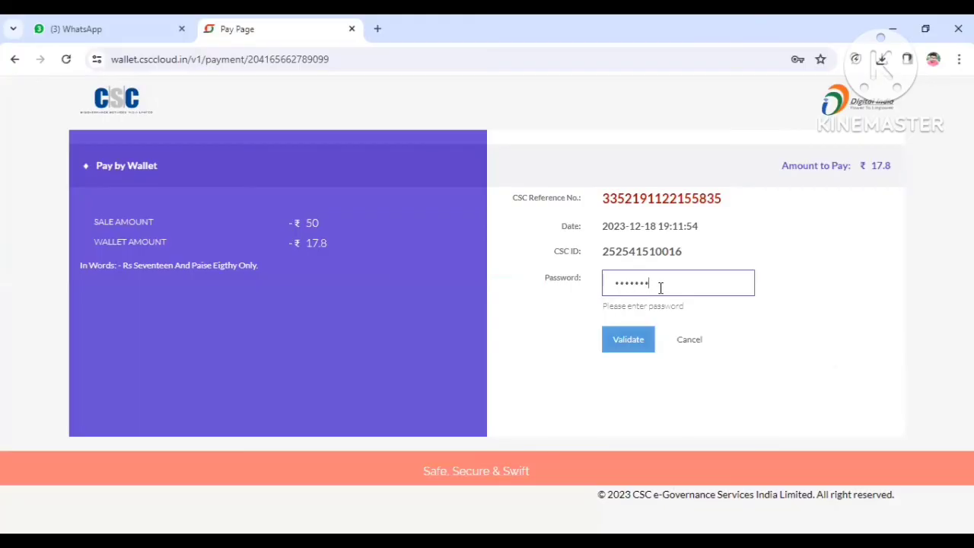
left_click(626, 340)
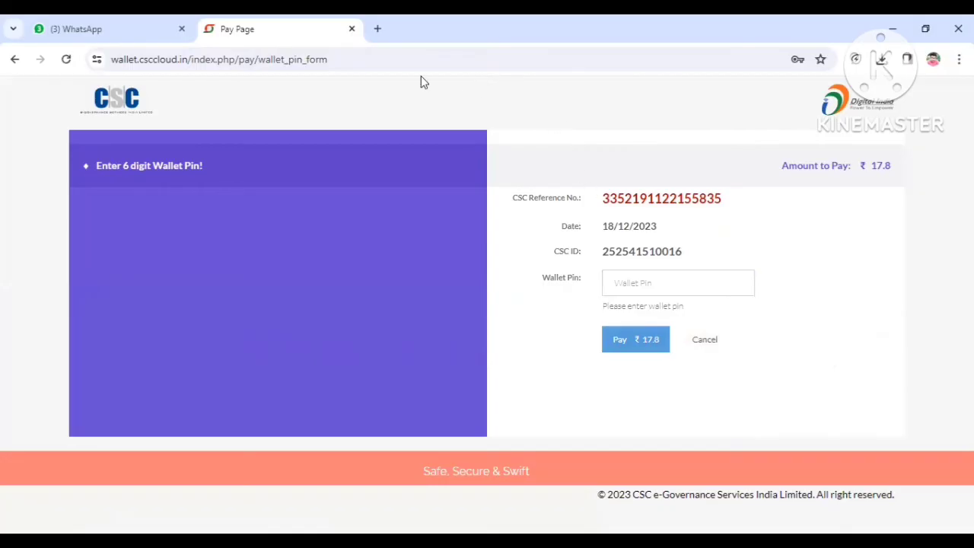
Step: Enter the wallet PIN and pay ₹ 17.8
left_click(688, 285)
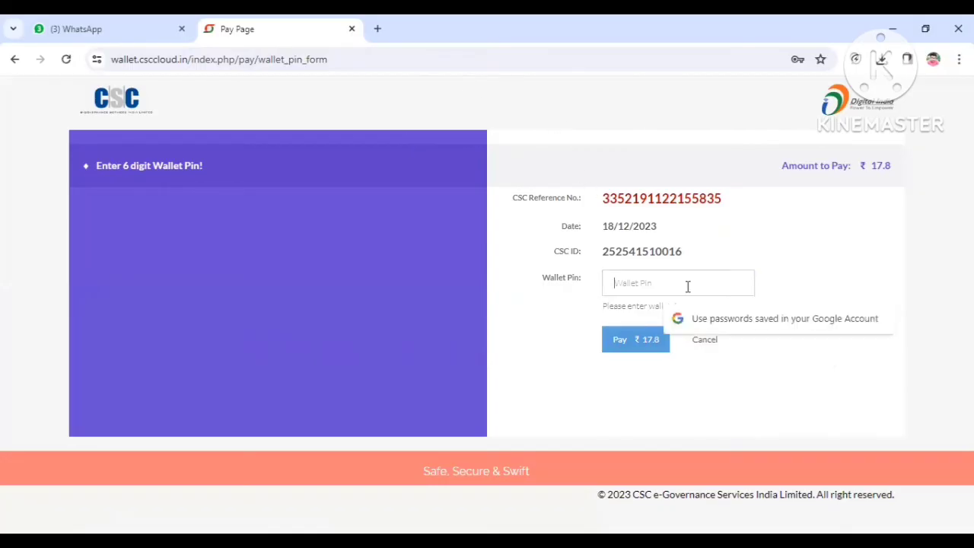
type("00")
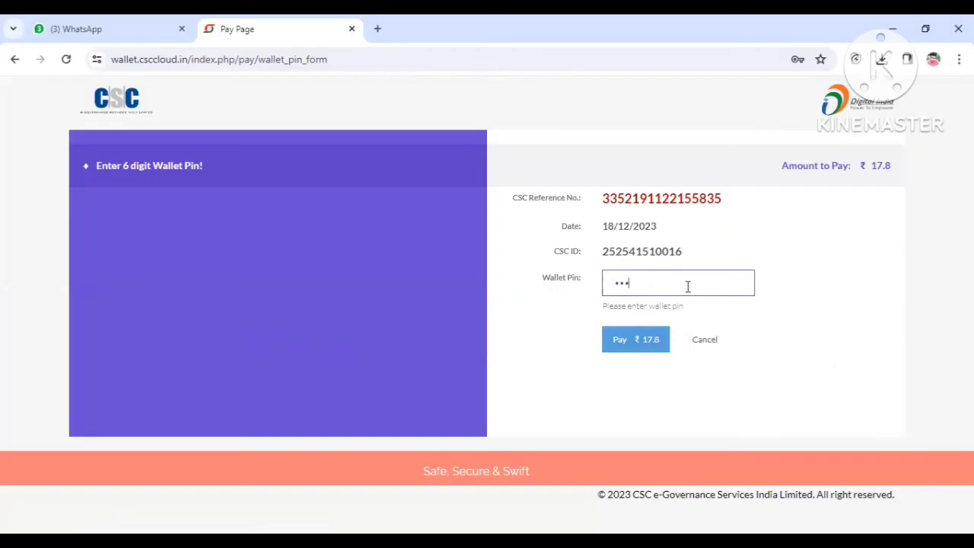
left_click(647, 338)
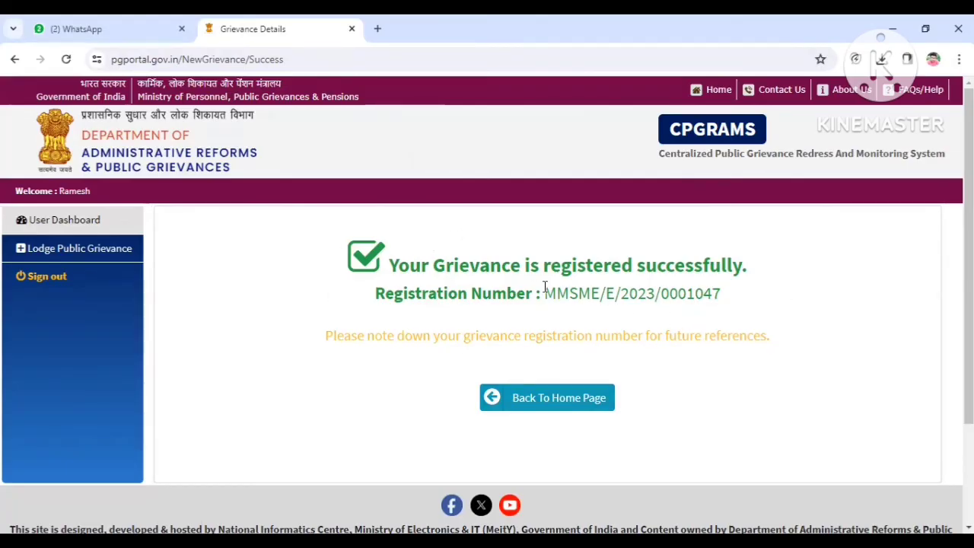
Step: Copy the grievance registration number, opening the user dashboard's transaction list to select it there too
left_click_drag(548, 294, 738, 293)
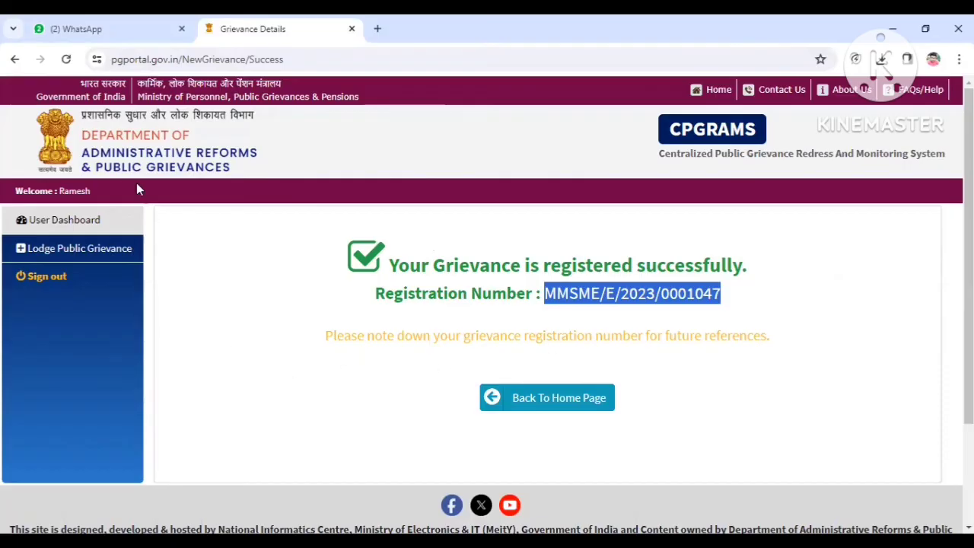
left_click(72, 222)
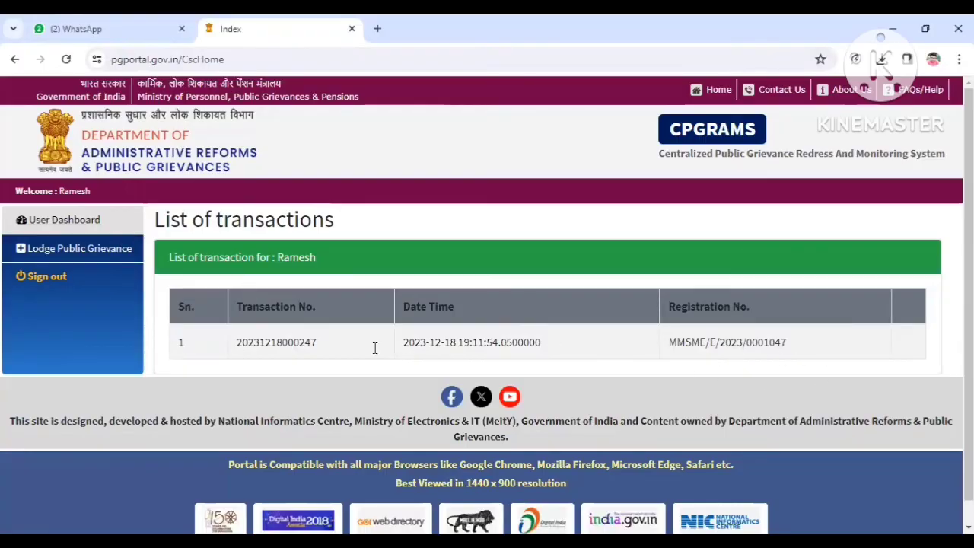
double_click(690, 349)
triple_click(729, 343)
key("ctrl+c")
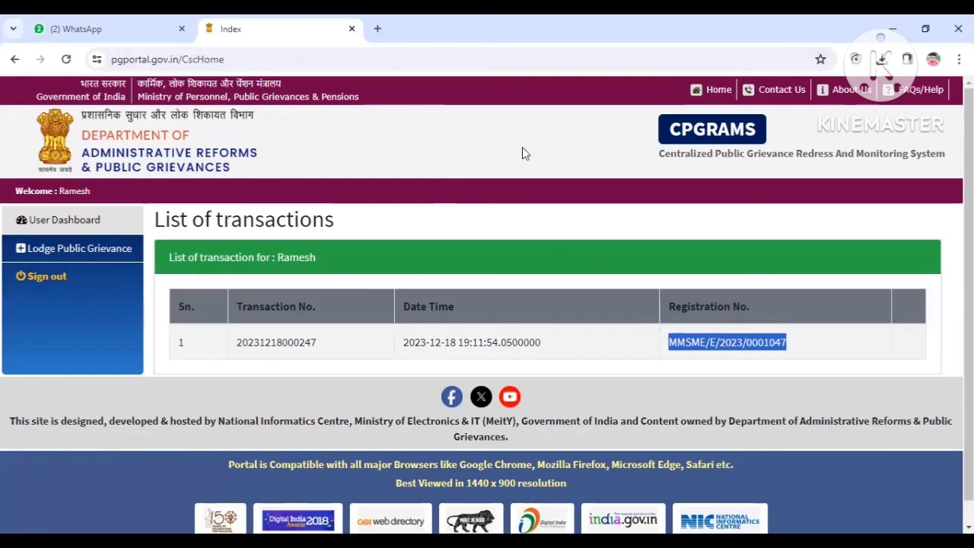
Step: Open Grievance Status and paste the copied registration number into the Registration number field, then continue with the remaining fields
left_click(550, 211)
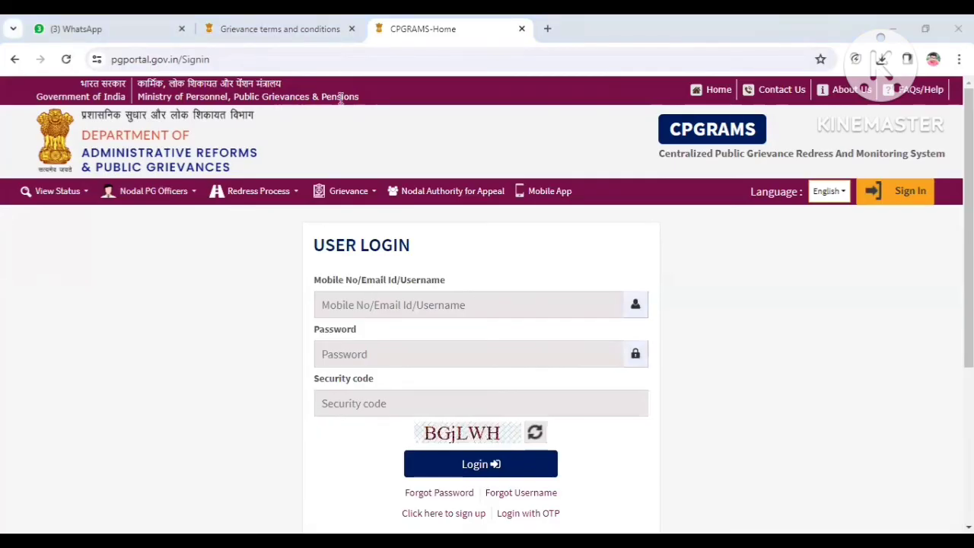
left_click(73, 196)
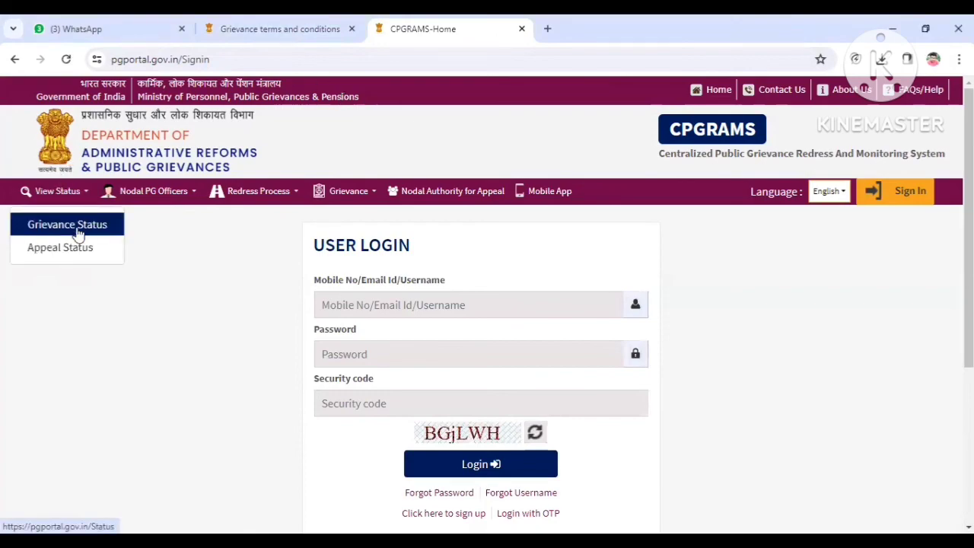
left_click(80, 227)
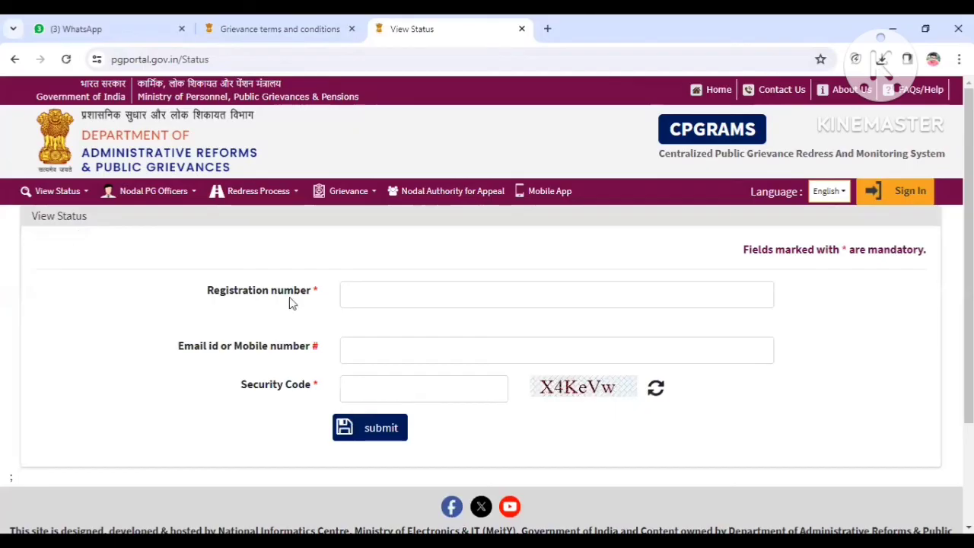
left_click(402, 297)
key("ctrl+v")
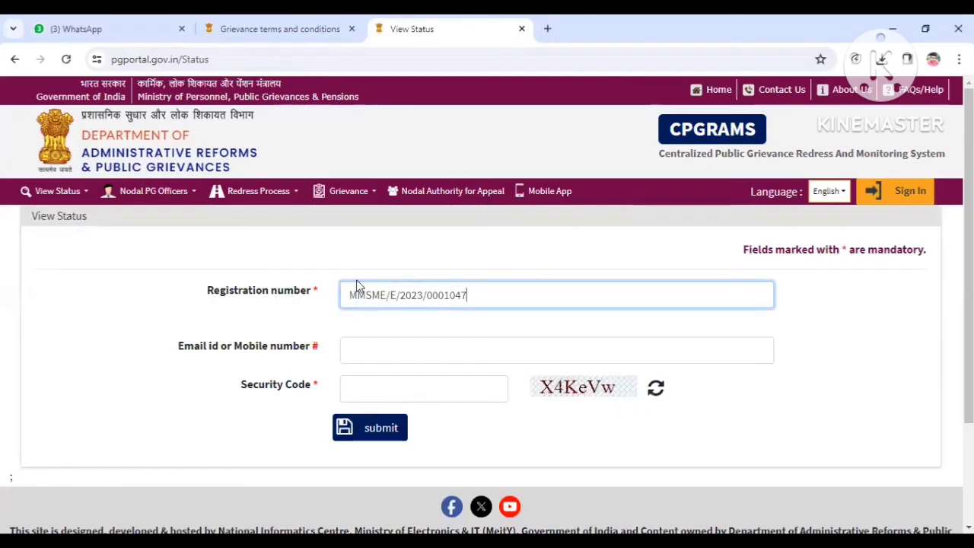
left_click(368, 346)
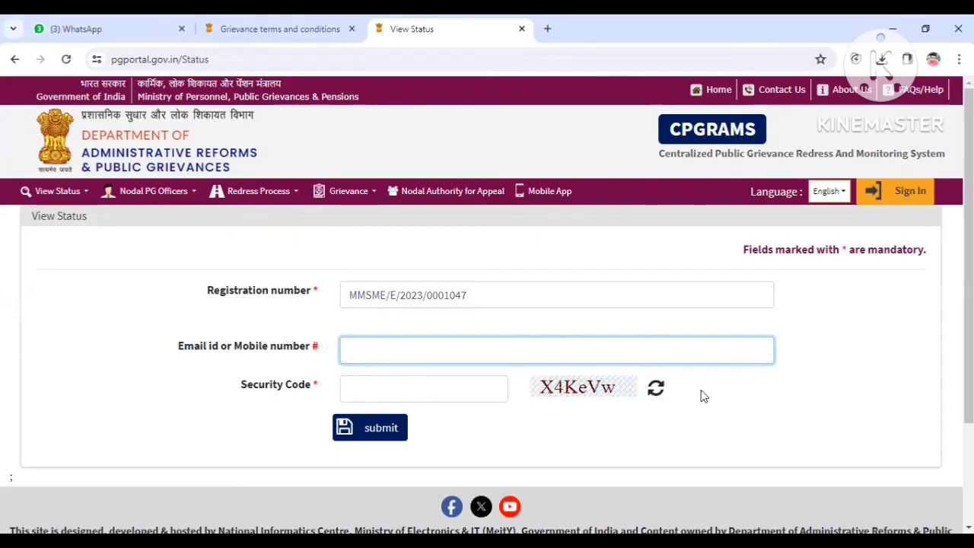
left_click(368, 399)
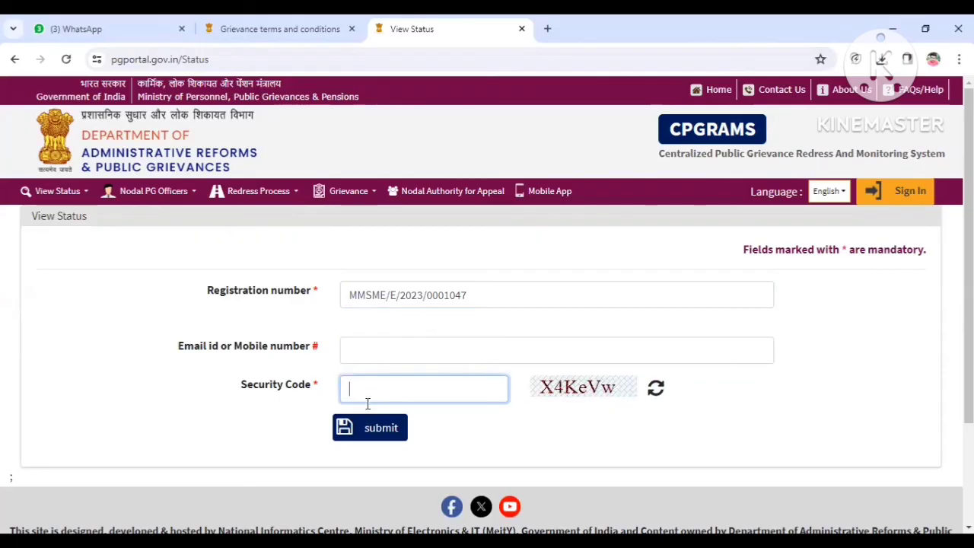